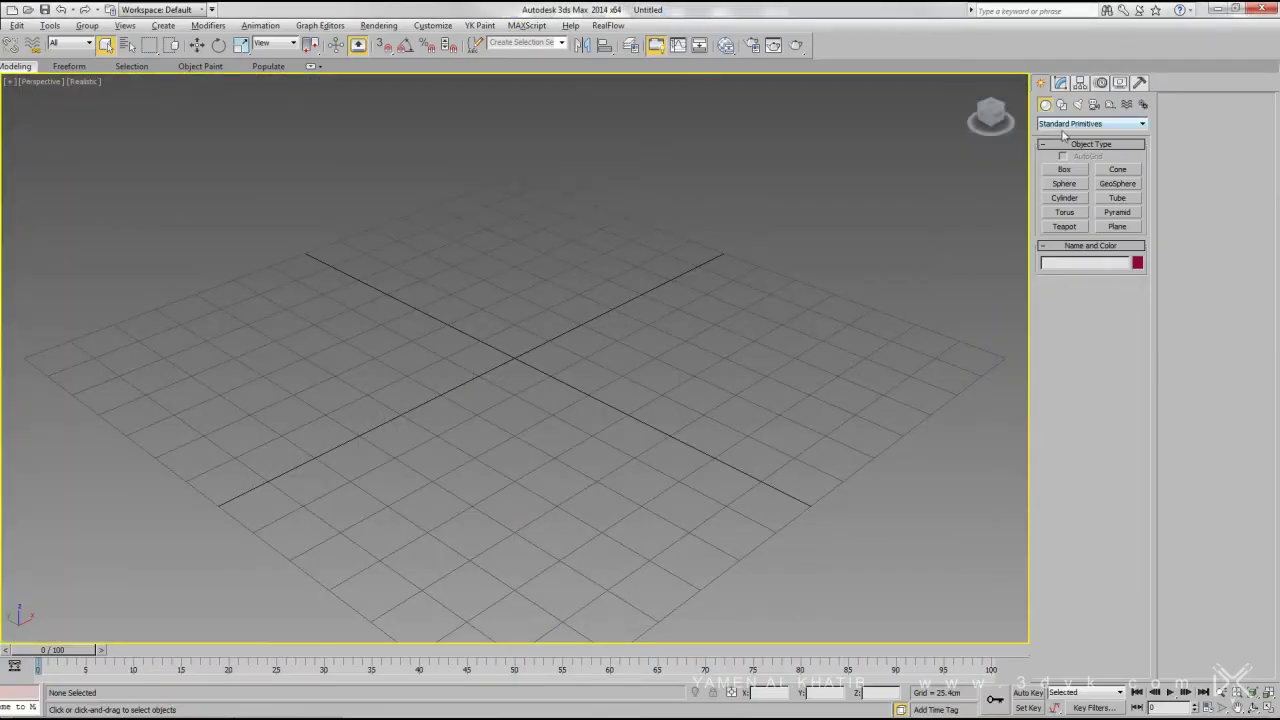
# - Draw a FumeFX simulation grid at the scene centre
pyautogui.click(1065, 124)
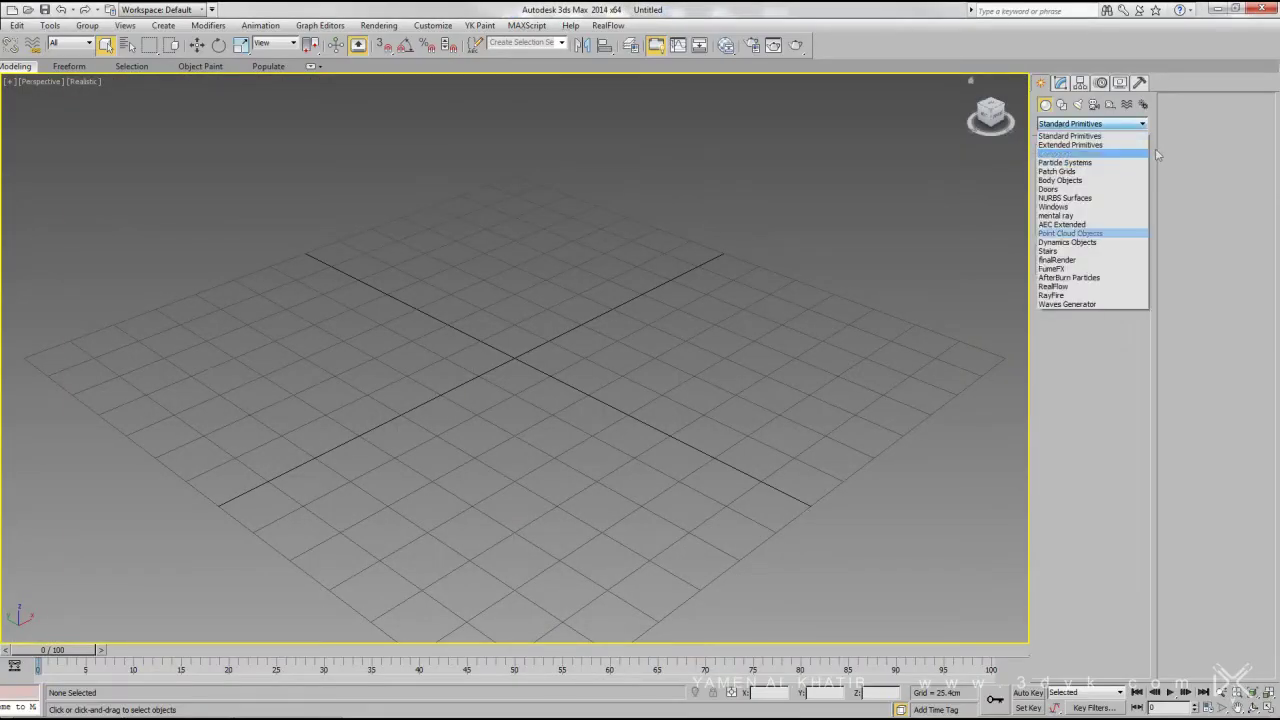
pyautogui.click(1092, 271)
pyautogui.click(1065, 170)
pyautogui.moveTo(594, 274); pyautogui.dragTo(616, 503)
pyautogui.click(743, 377)
pyautogui.click(1060, 82)
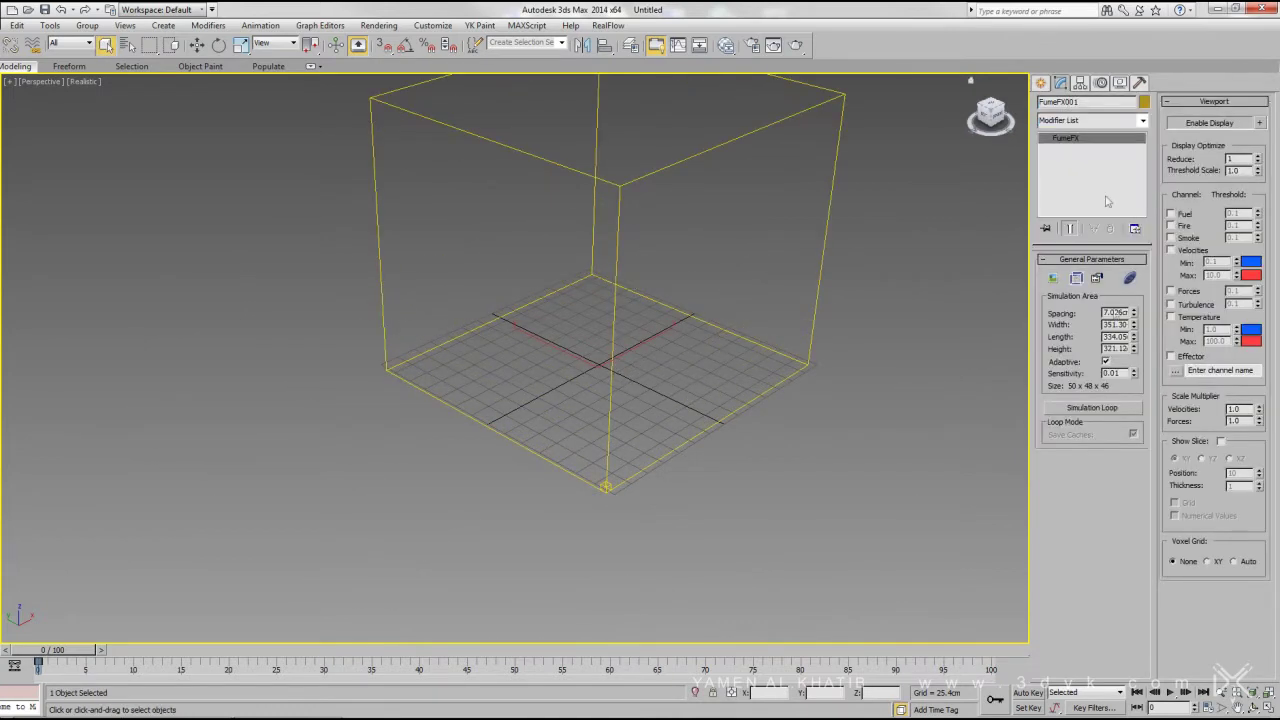
# - Set the scene display units to Meters
pyautogui.click(432, 25)
pyautogui.click(429, 200)
pyautogui.click(630, 309)
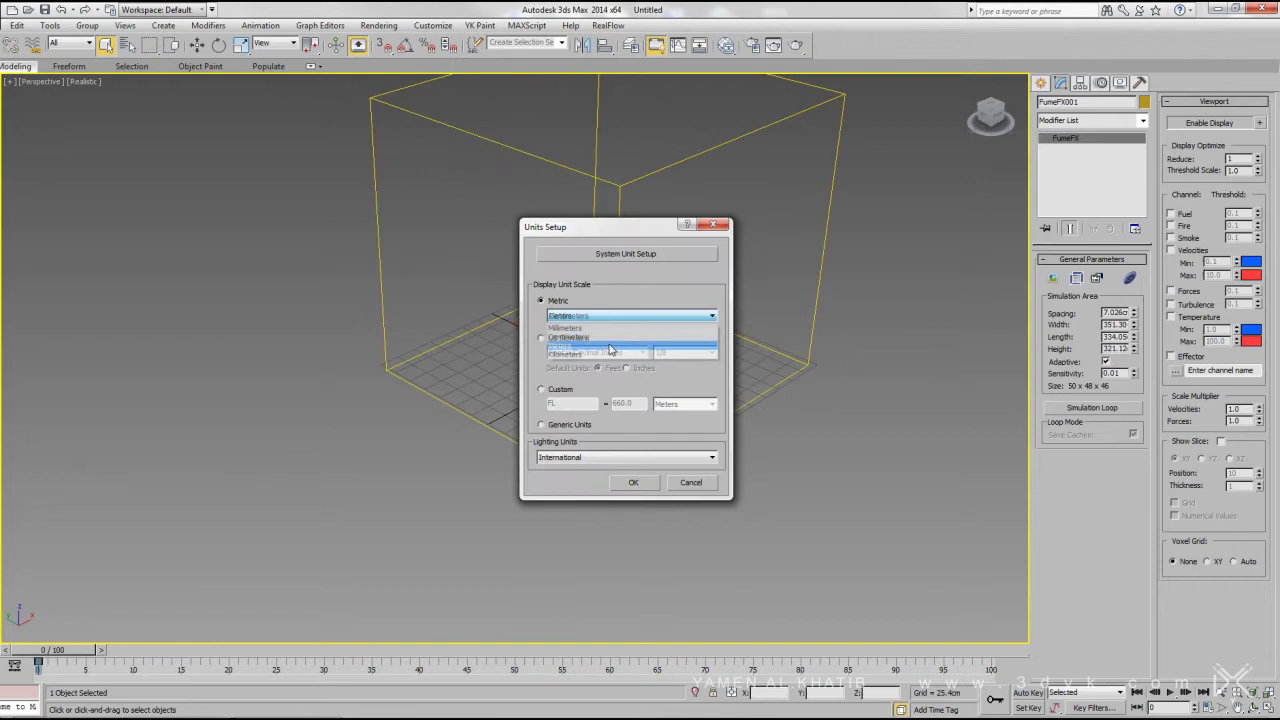
pyautogui.click(620, 344)
pyautogui.click(689, 481)
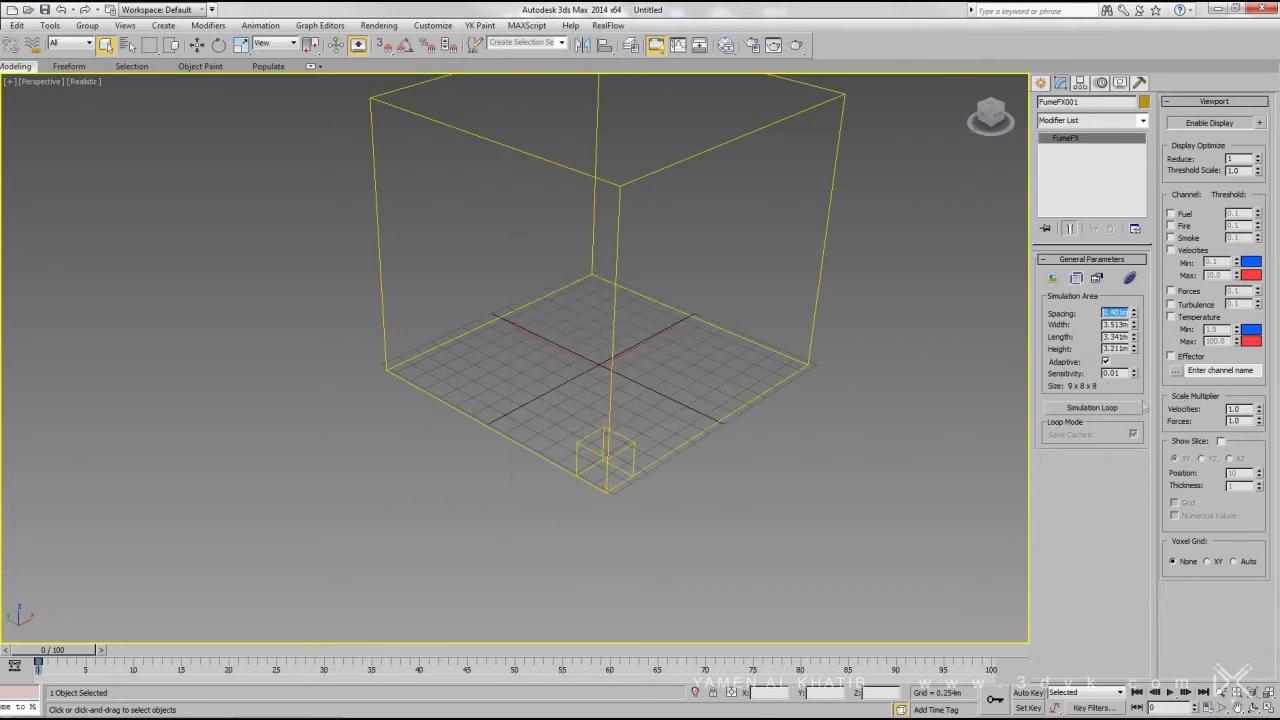
# - Set the FumeFX grid width and length to 50 m each
pyautogui.press('Tab')
pyautogui.write('50')
pyautogui.press('Tab')
pyautogui.write('50')
pyautogui.press('Return')
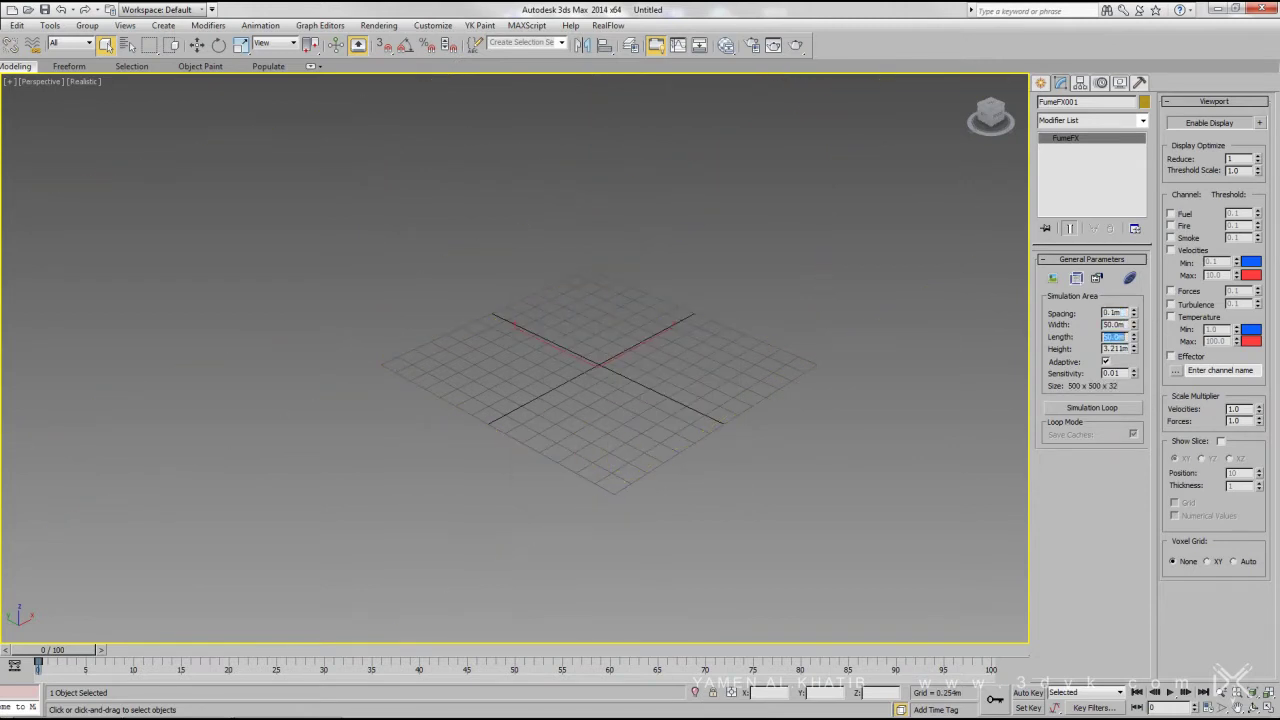
# - Place a FumeFX Simple Src helper at the centre of the grid
pyautogui.scroll(-5, 861, 413)
pyautogui.click(861, 413)
pyautogui.moveTo(861, 413)
pyautogui.keyDown('alt'); pyautogui.mouseDown(button='middle')
pyautogui.moveTo(672, 464)
pyautogui.moveTo(537, 471)
pyautogui.mouseUp(button='middle'); pyautogui.keyUp('alt')
pyautogui.click(1041, 82)
pyautogui.click(1110, 104)
pyautogui.click(1091, 123)
pyautogui.click(1086, 194)
pyautogui.click(1065, 169)
pyautogui.click(539, 471)
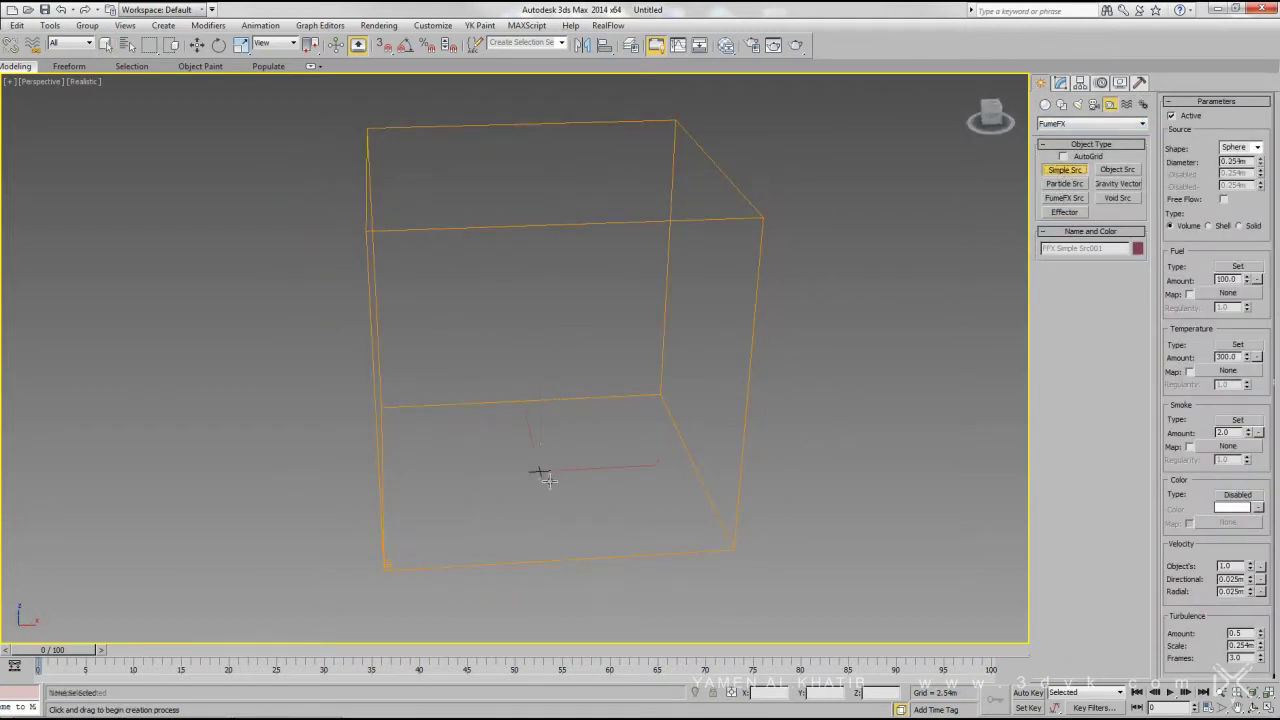
pyautogui.rightClick(543, 471)
# - Raise the simple source slightly above the ground, then view the whole grid
pyautogui.press('z')
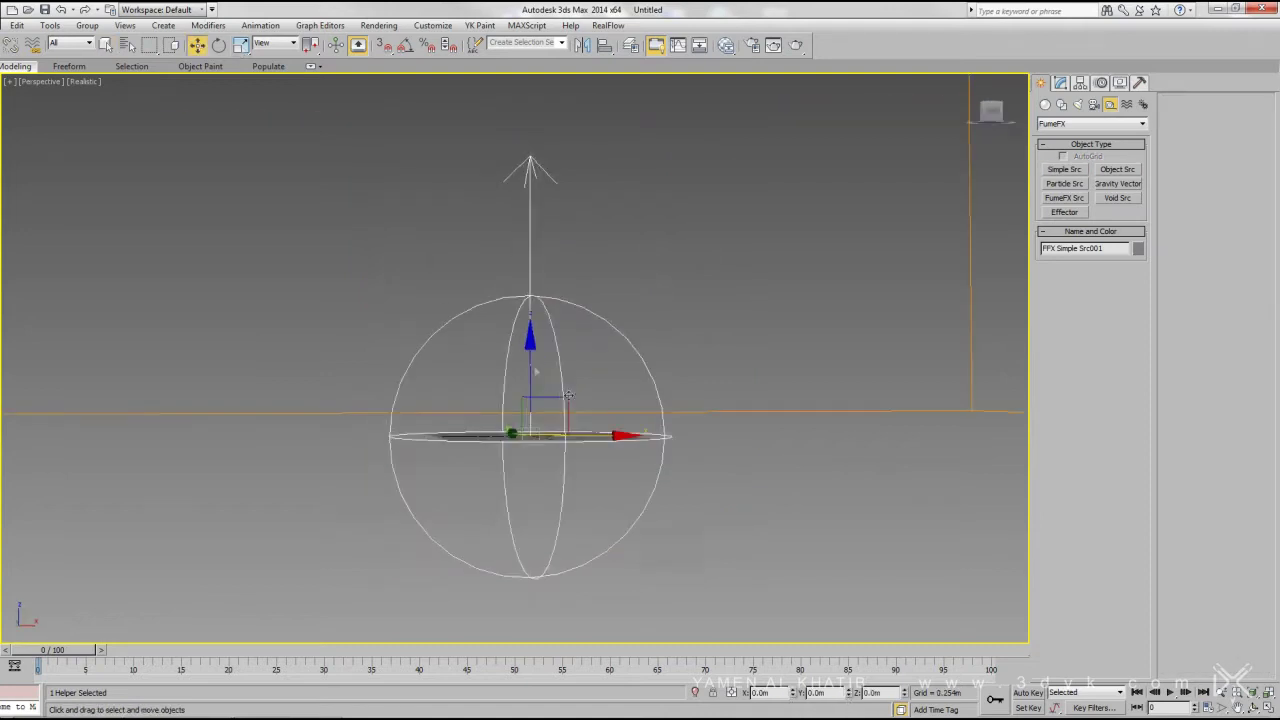
pyautogui.moveTo(535, 370); pyautogui.dragTo(544, 299)
pyautogui.scroll(-5, 544, 299)
pyautogui.keyDown('alt'); pyautogui.moveTo(544, 299); pyautogui.dragTo(586, 266, button='middle'); pyautogui.keyUp('alt')
pyautogui.click(1060, 82)
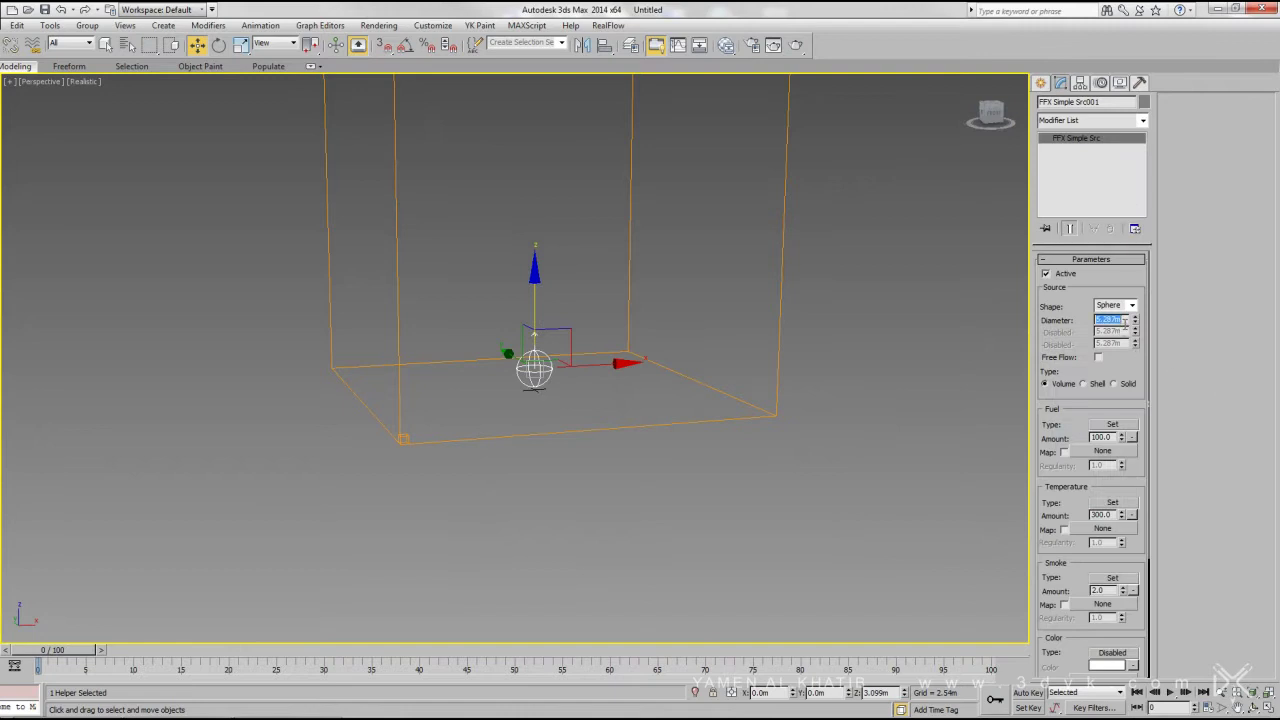
pyautogui.moveTo(561, 261); pyautogui.dragTo(565, 340, button='middle')
pyautogui.click(853, 304)
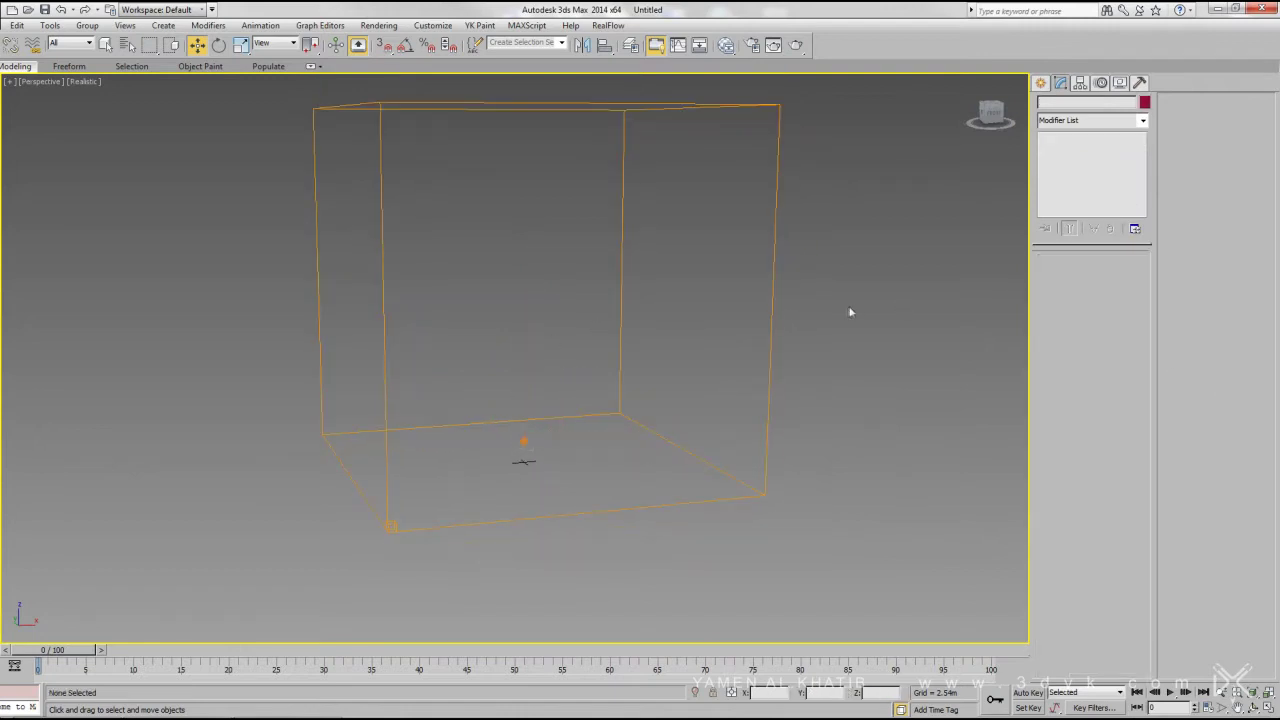
# - Open the grid's FumeFX settings and create a Fumefx Tutorial folder on G:
pyautogui.click(780, 343)
pyautogui.click(1076, 278)
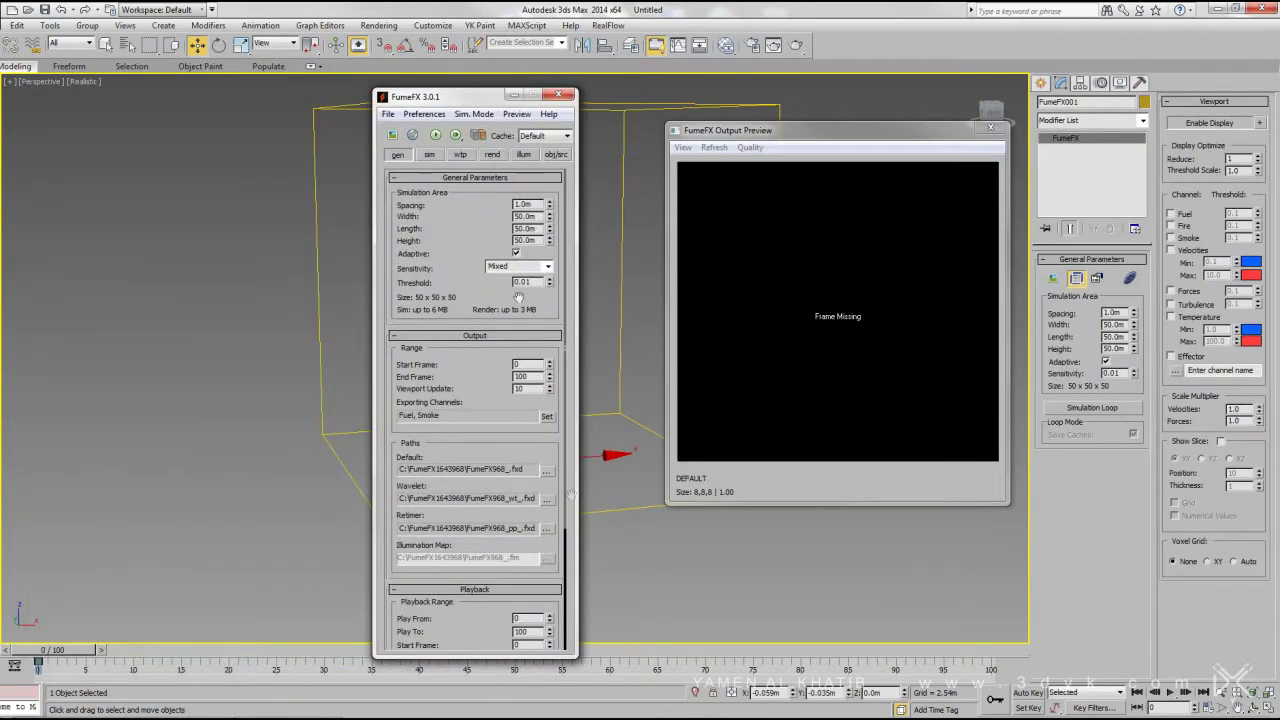
pyautogui.click(548, 472)
pyautogui.click(514, 152)
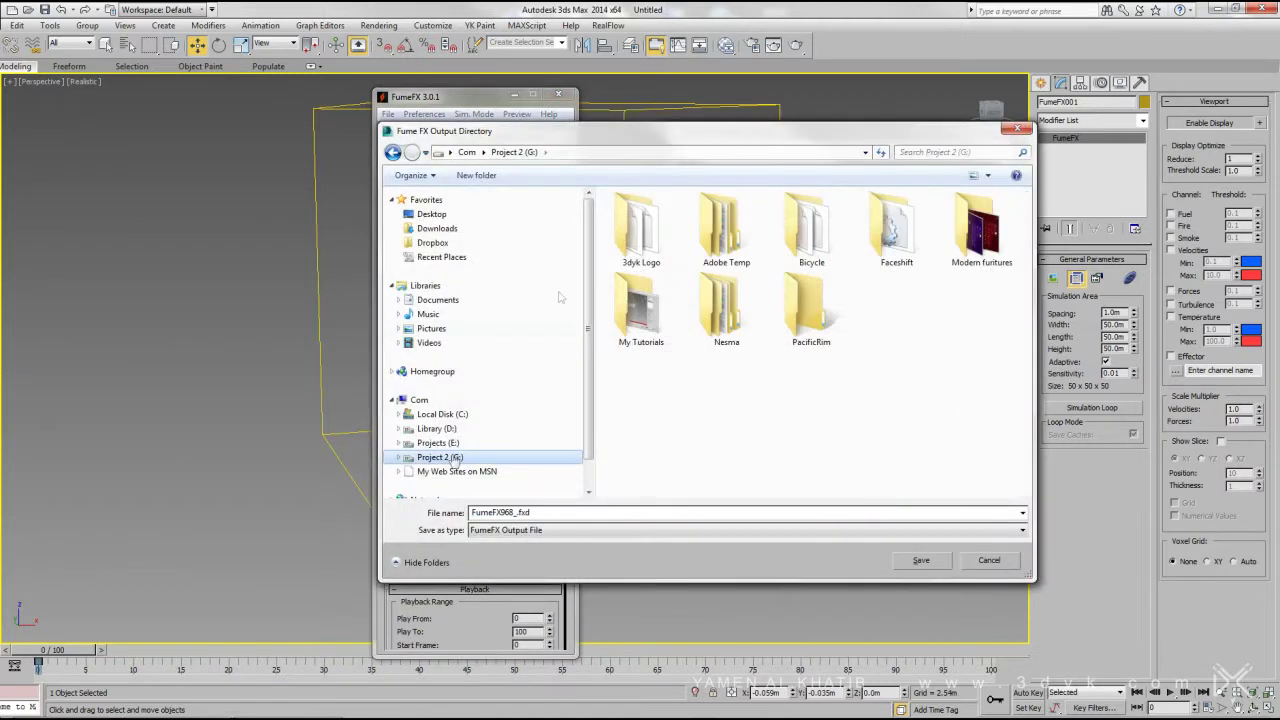
pyautogui.click(477, 175)
pyautogui.write('Fumefx Tutorial')
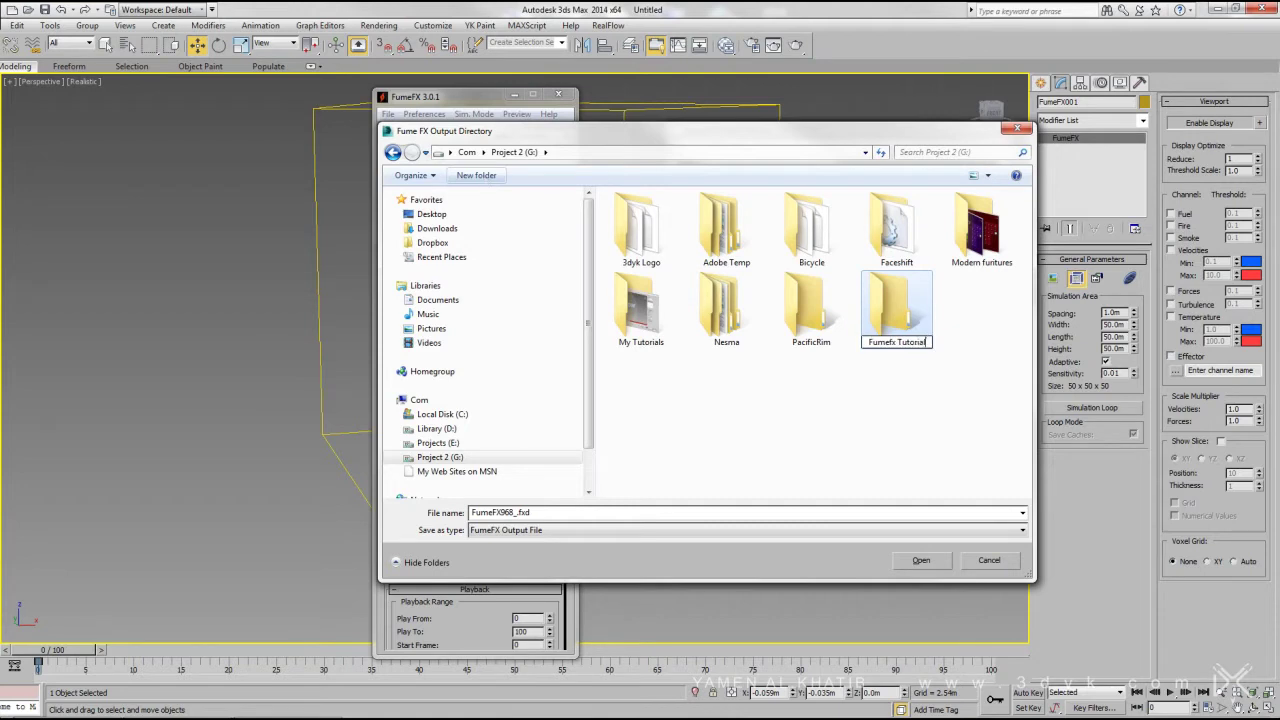
pyautogui.press('Return')
pyautogui.press('Return')
# - Create a fume subfolder inside it and set it as the cache output location
pyautogui.click(477, 175)
pyautogui.write('C')
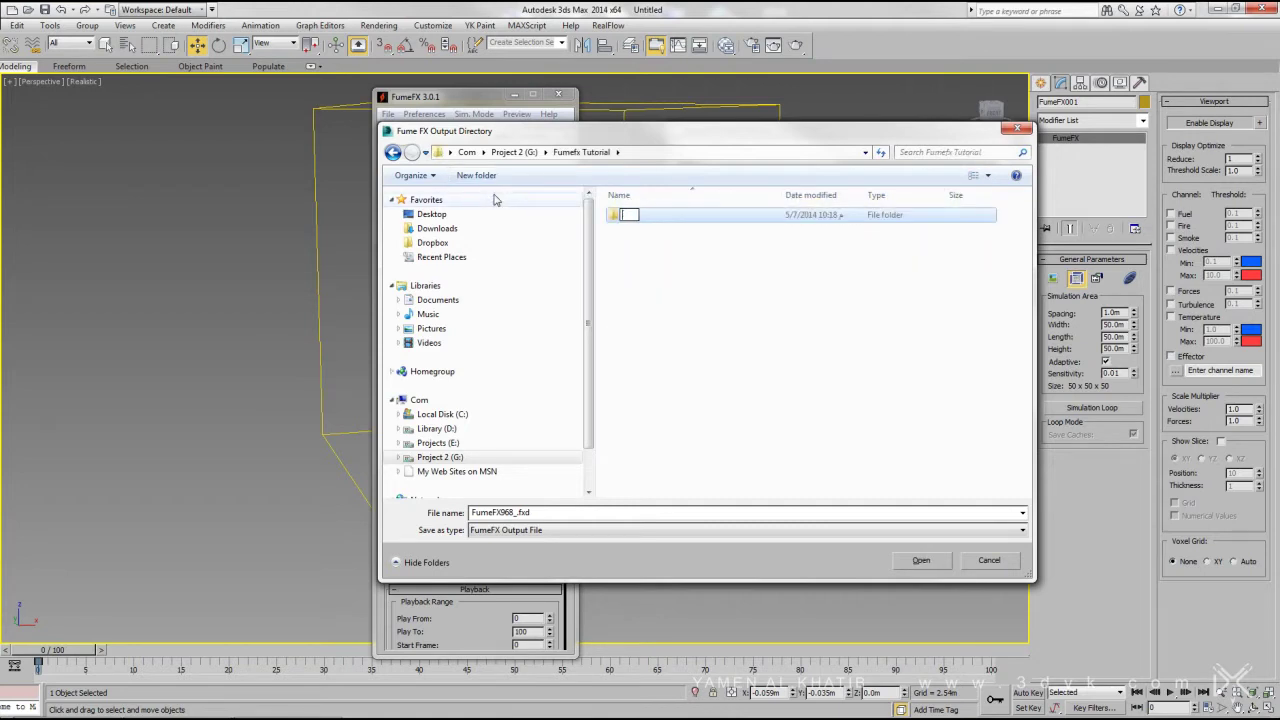
pyautogui.press('Return')
pyautogui.press('Return')
pyautogui.press('Return')
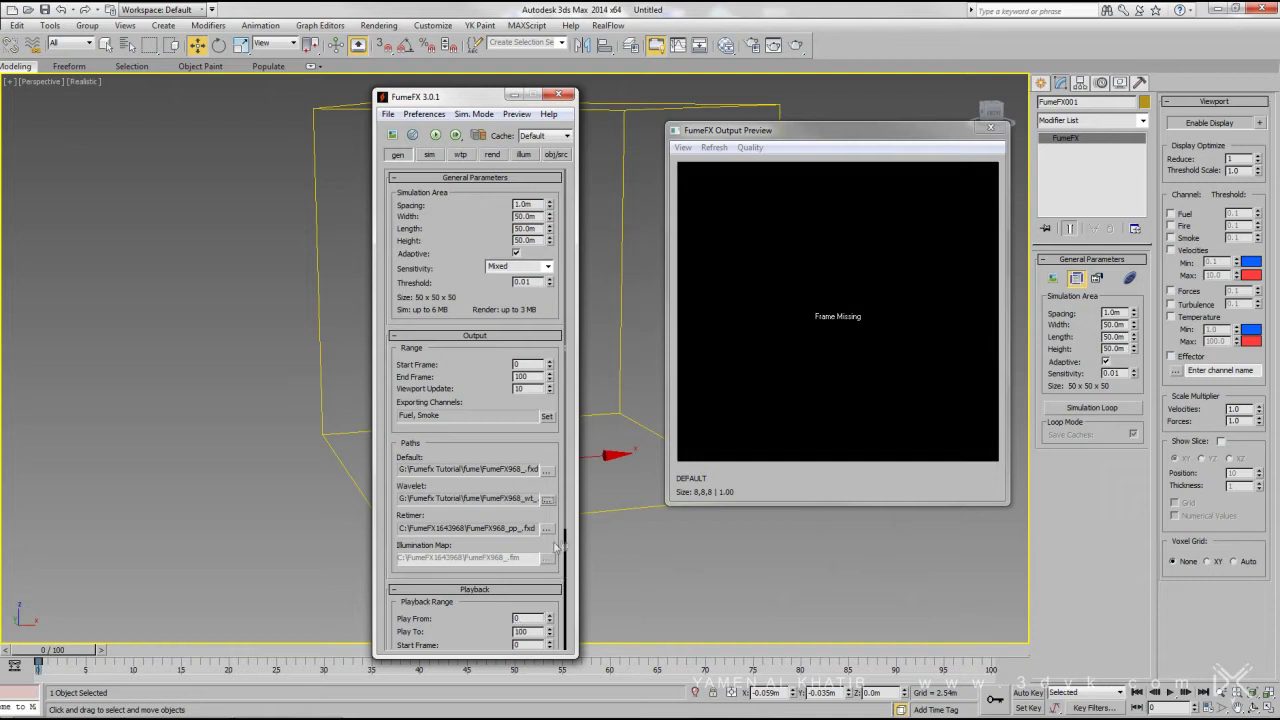
pyautogui.click(547, 528)
pyautogui.press('Return')
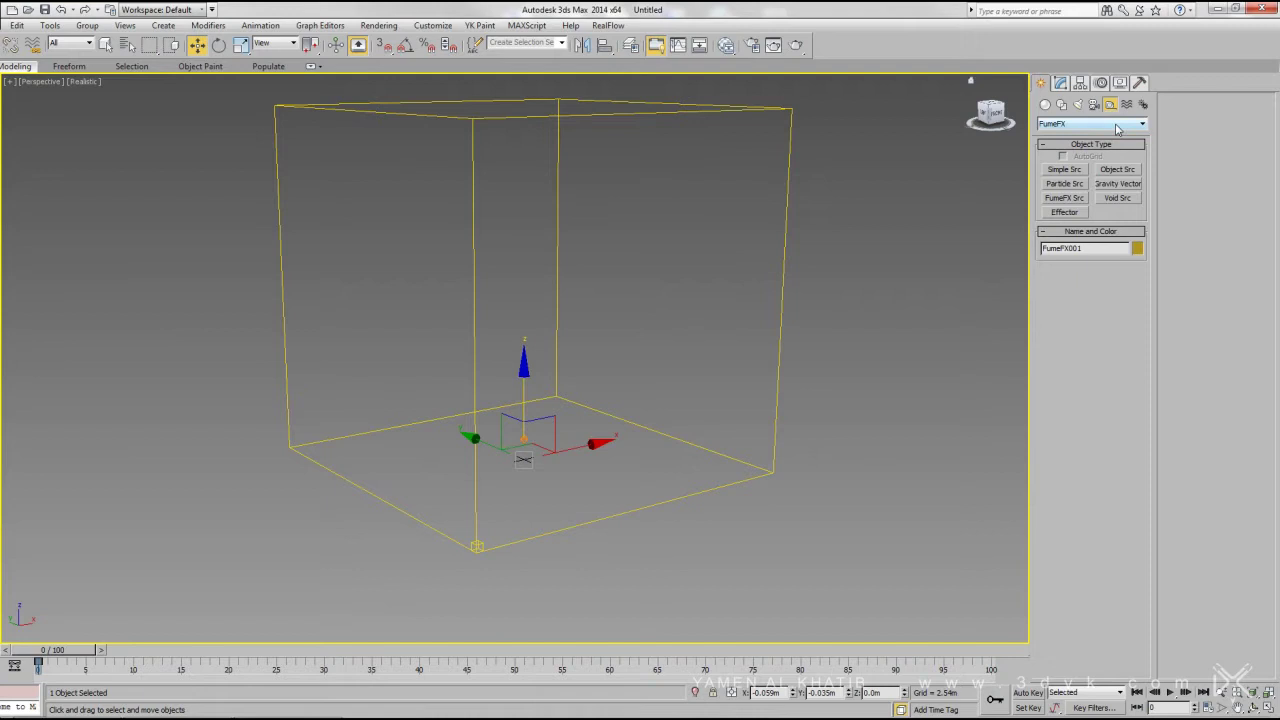
# - Place a standard Omni light high above the FumeFX grid
pyautogui.click(1077, 104)
pyautogui.click(1090, 123)
pyautogui.click(1075, 141)
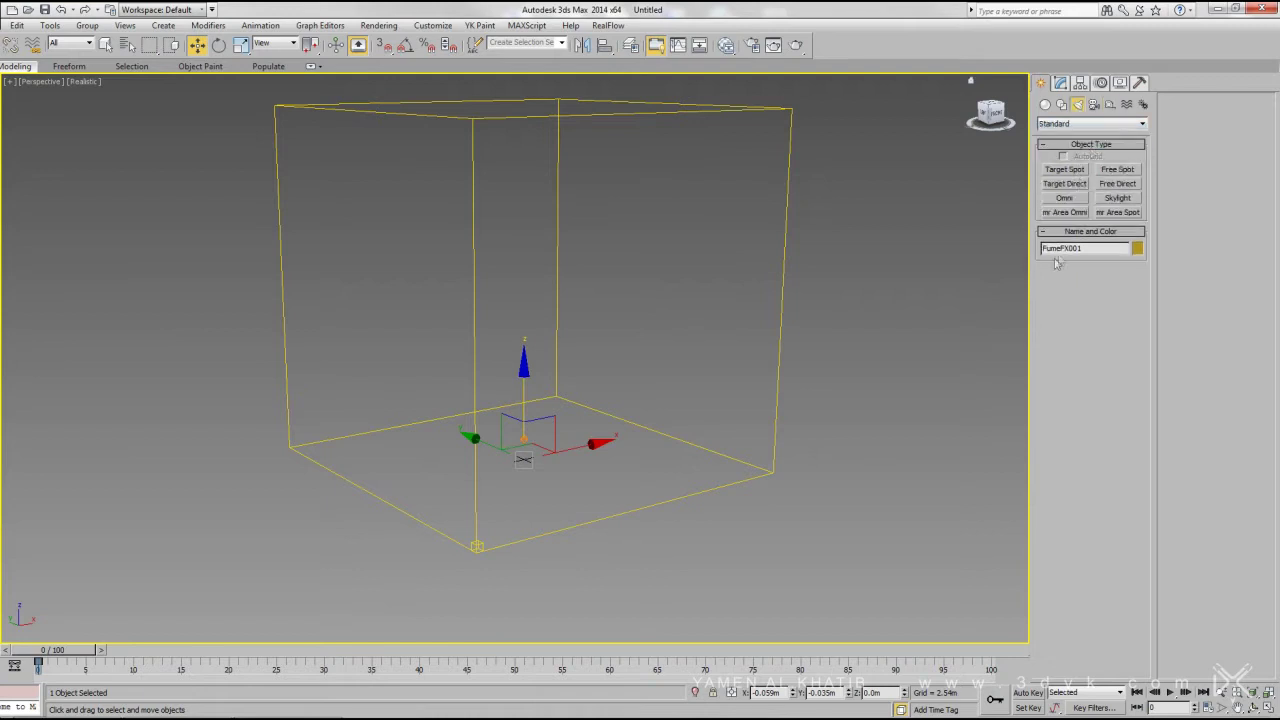
pyautogui.click(1078, 202)
pyautogui.click(694, 463)
pyautogui.moveTo(694, 463); pyautogui.dragTo(709, 236)
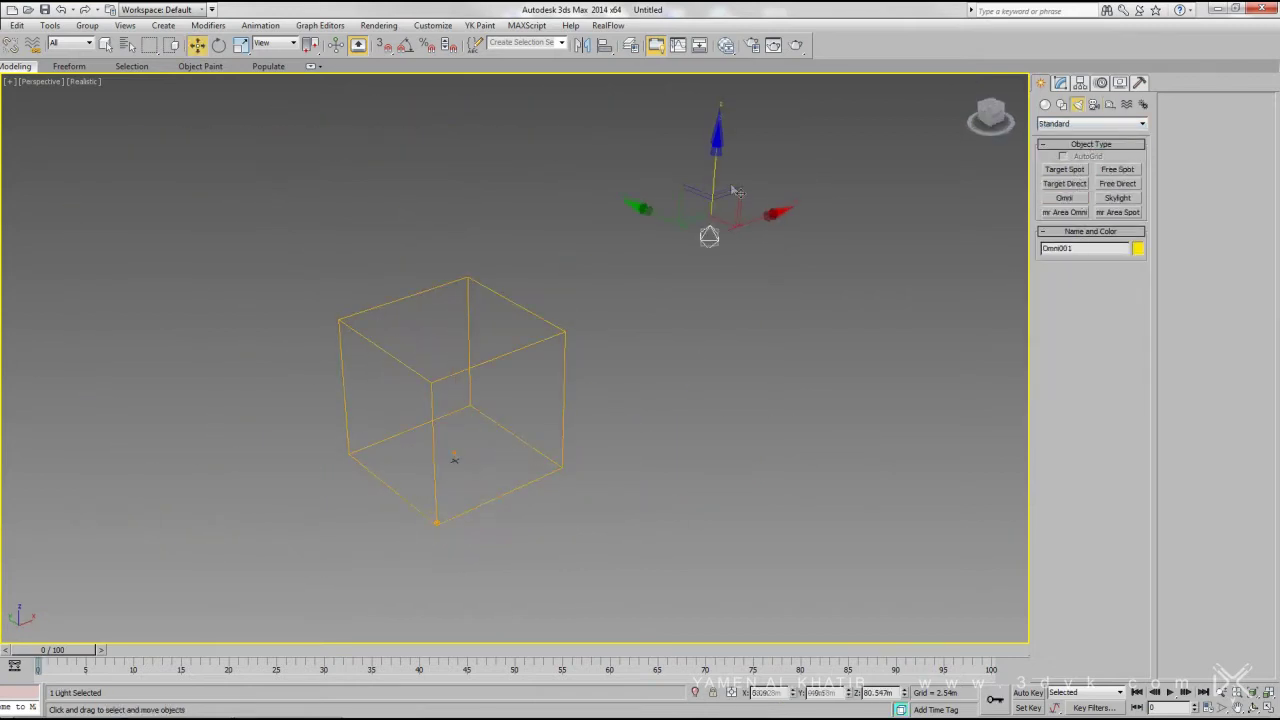
pyautogui.click(1061, 83)
# - Enable Shadow Map shadows on the Omni light
pyautogui.moveTo(999, 397); pyautogui.dragTo(1049, 375, button='middle')
pyautogui.click(1090, 346)
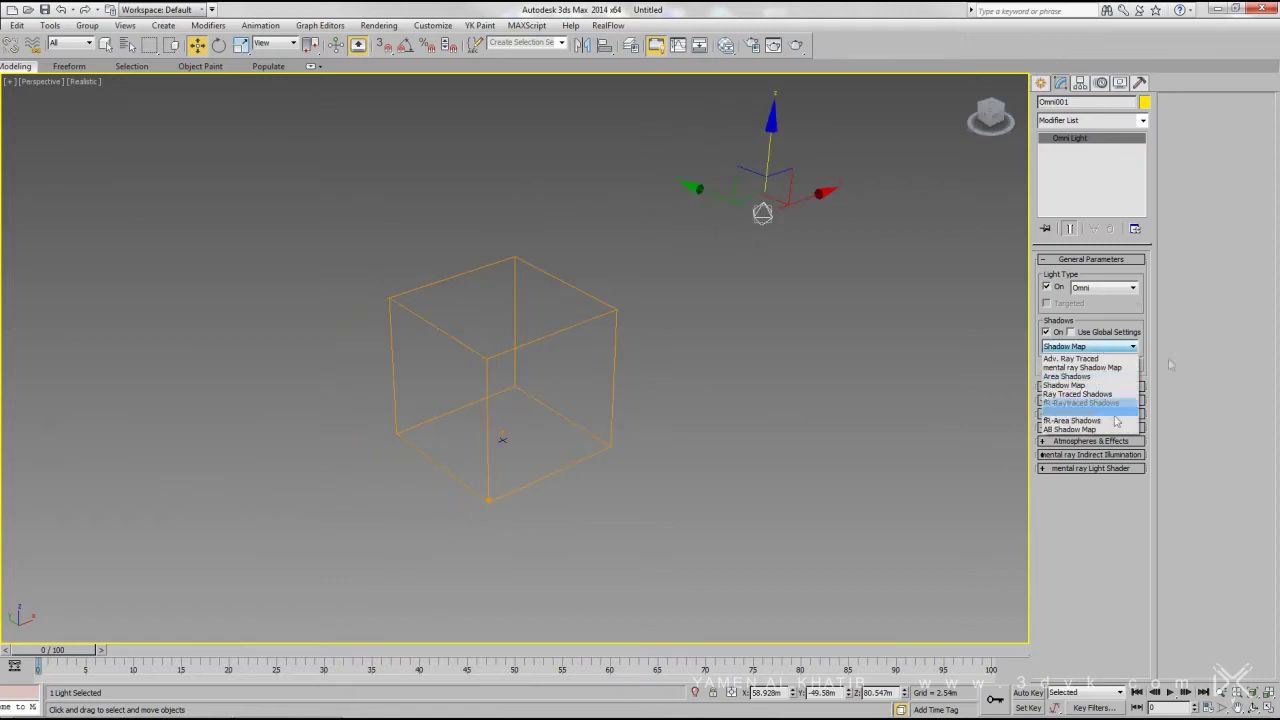
pyautogui.click(1064, 385)
pyautogui.click(1090, 427)
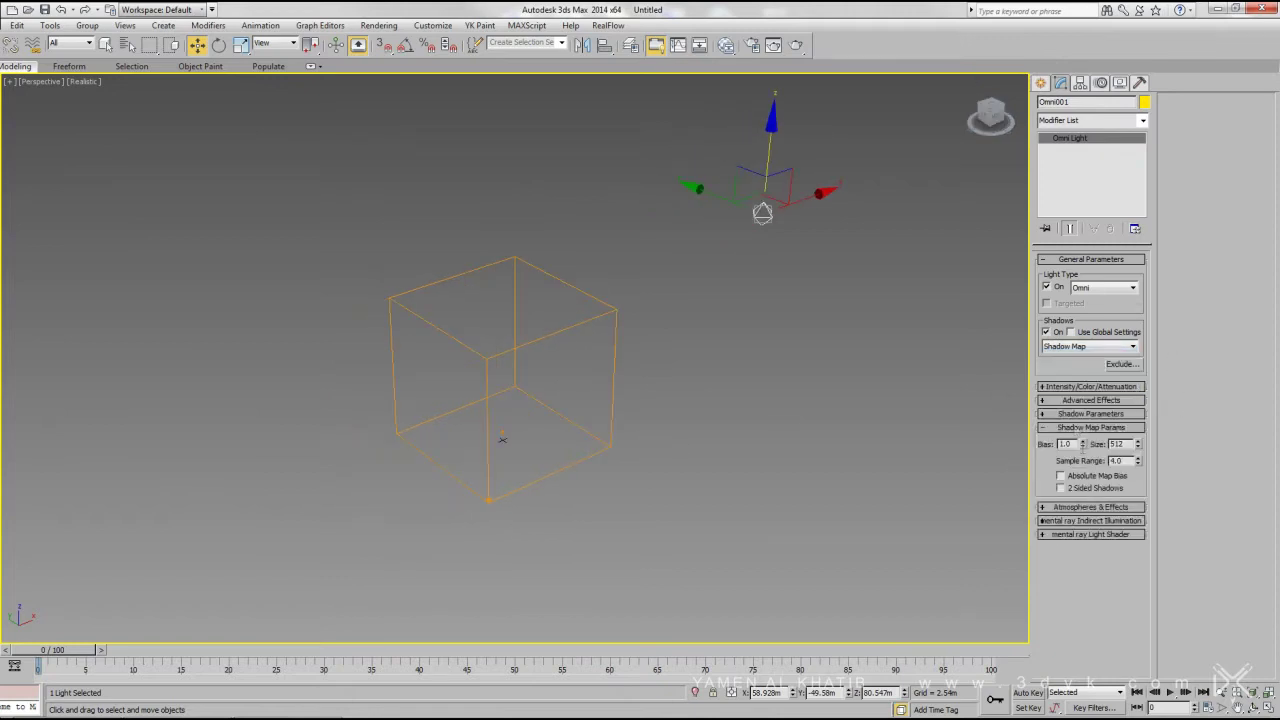
pyautogui.click(1082, 414)
pyautogui.keyDown('alt'); pyautogui.moveTo(894, 457); pyautogui.dragTo(709, 393, button='middle'); pyautogui.keyUp('alt')
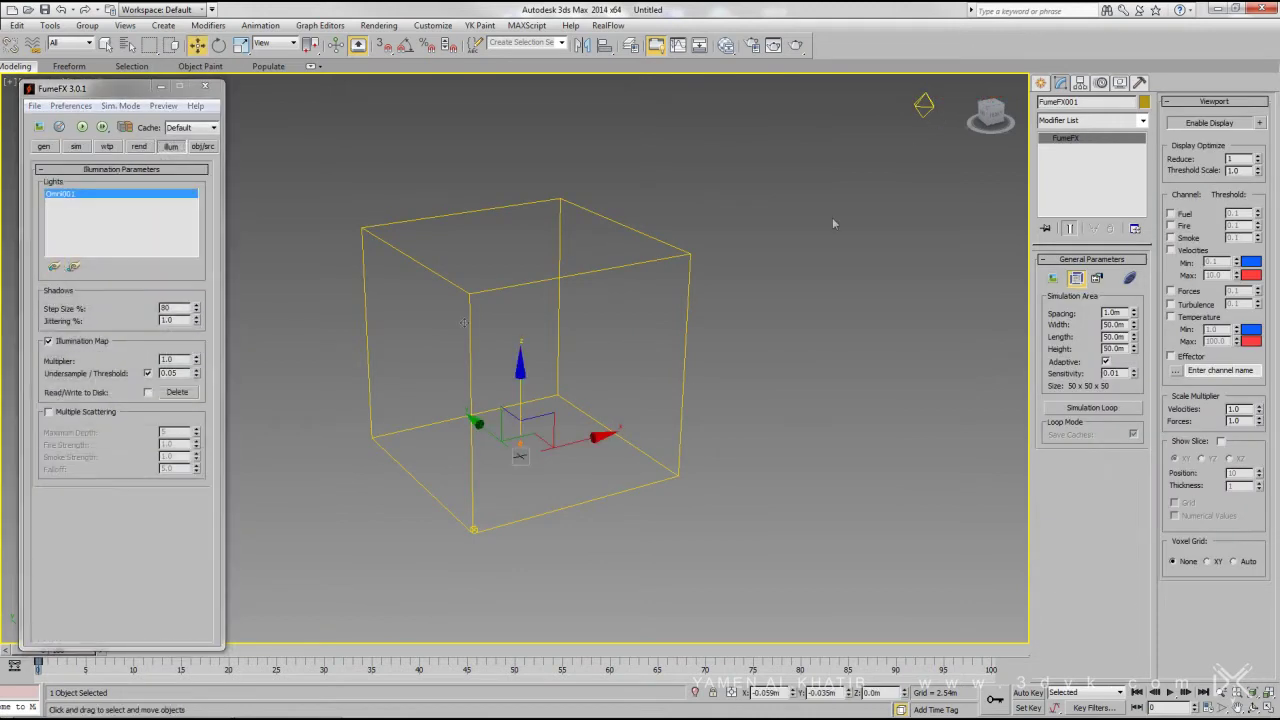
# - Set the FumeFX rendering smoke colour to grey 79 and close the FumeFX window
pyautogui.click(139, 146)
pyautogui.scroll(-5, 128, 399)
pyautogui.scroll(-2, 128, 399)
pyautogui.scroll(5, 128, 399)
pyautogui.scroll(-3, 128, 399)
pyautogui.rightClick(176, 438)
pyautogui.click(176, 438)
pyautogui.moveTo(361, 90); pyautogui.dragTo(372, 124)
pyautogui.click(473, 201)
pyautogui.click(326, 200)
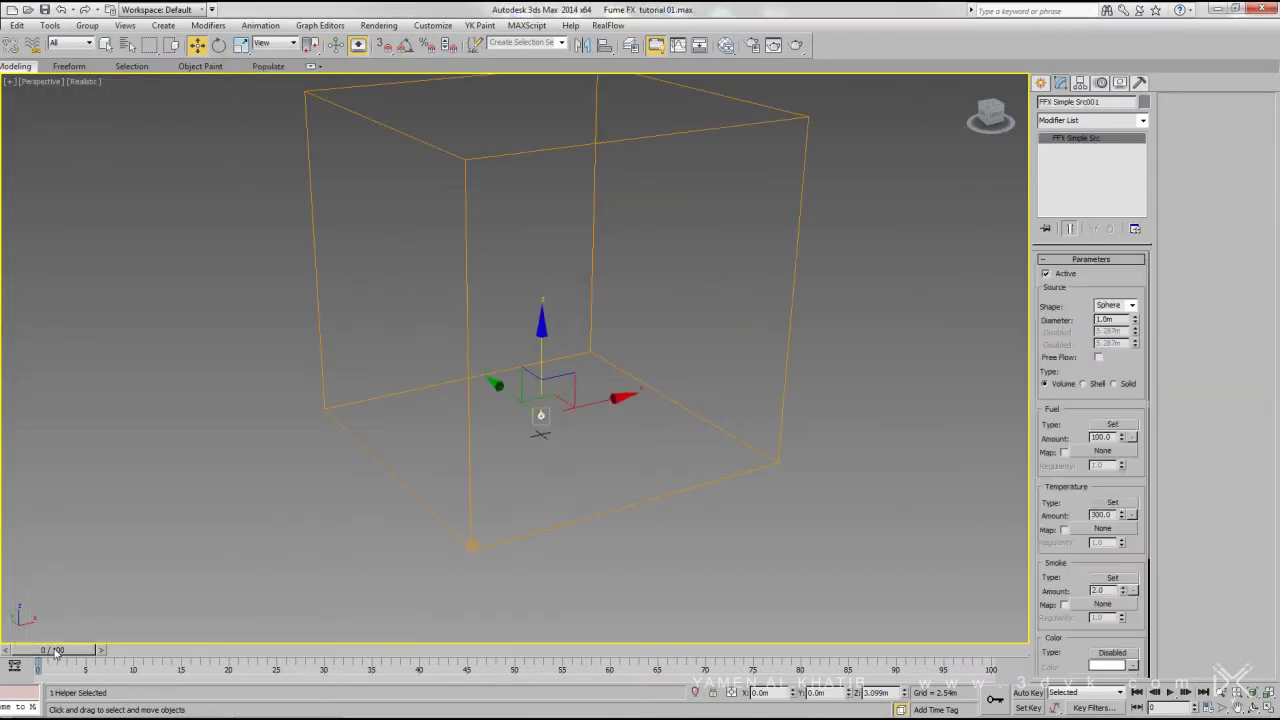
# - With Auto Key on, key the source's smoke amount to 20 and scrub to check it
pyautogui.scroll(-2, 1138, 340)
pyautogui.scroll(-2, 1138, 340)
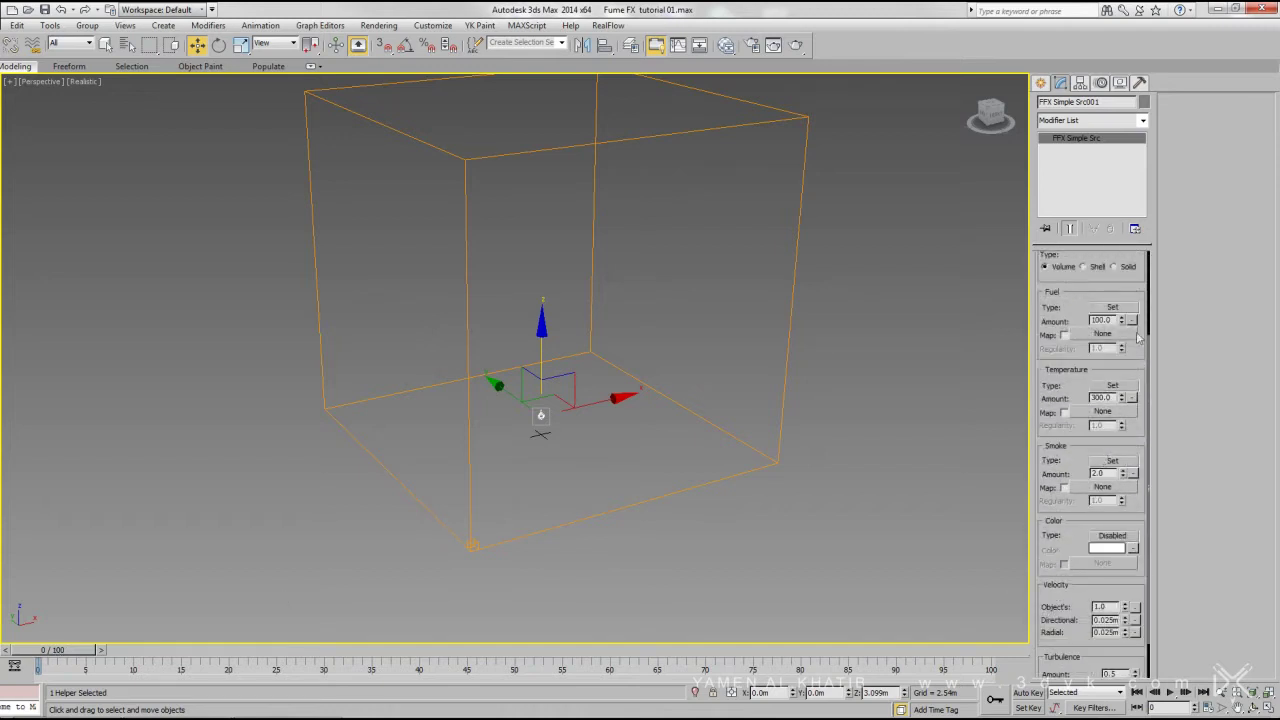
pyautogui.click(1027, 692)
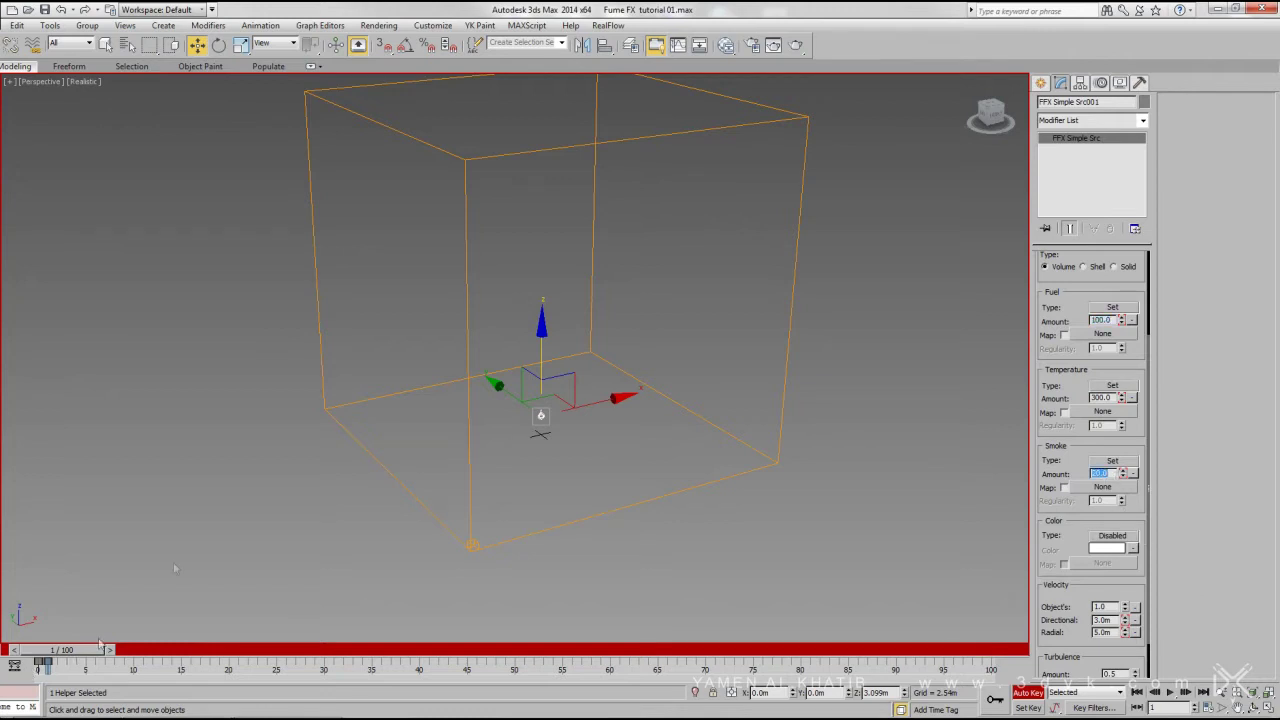
pyautogui.write('20')
pyautogui.press('Return')
pyautogui.moveTo(73, 651); pyautogui.dragTo(55, 651)
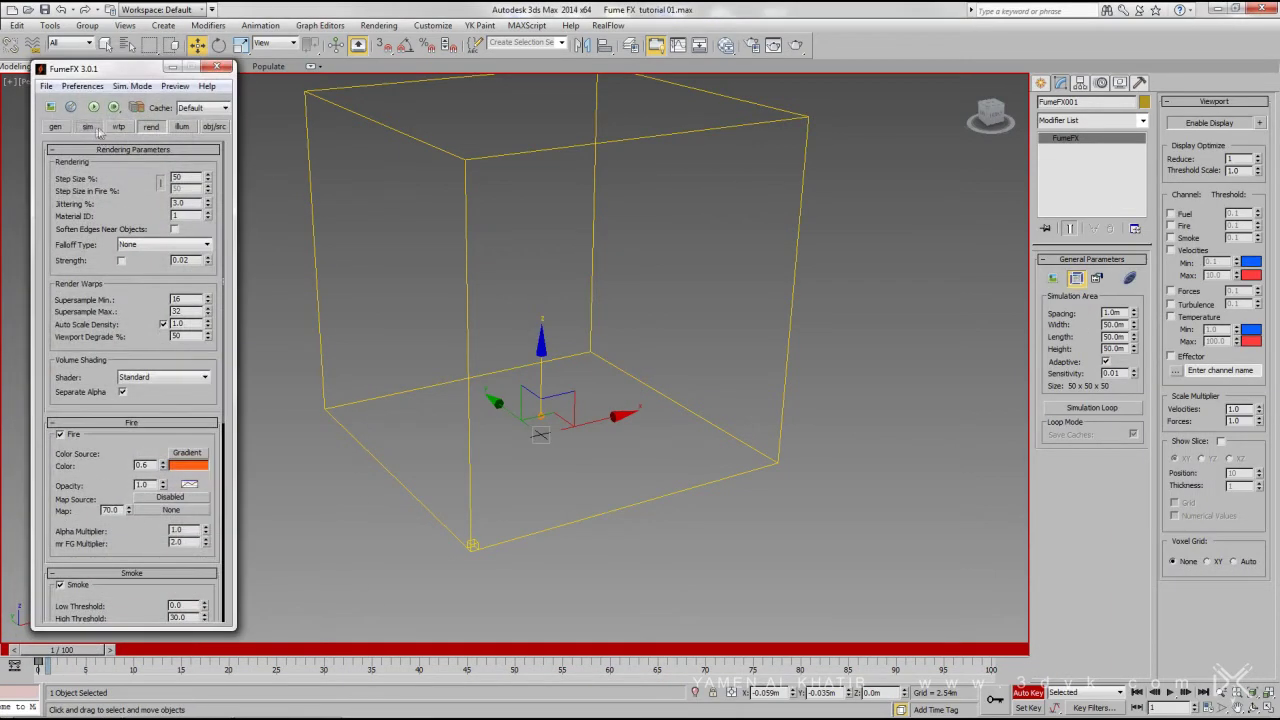
# - Set the FumeFX Time Scale to 0.1 at frame 5, then turn off Auto Key
pyautogui.click(89, 127)
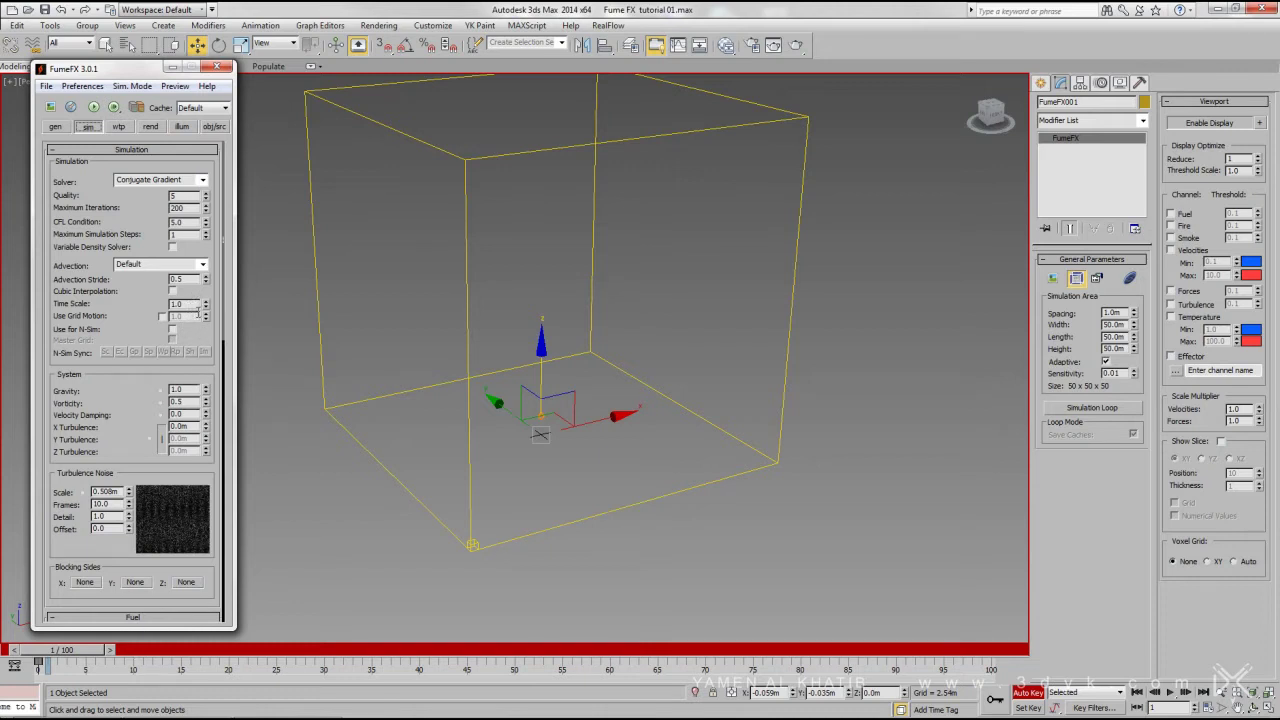
pyautogui.moveTo(84, 652); pyautogui.dragTo(118, 651)
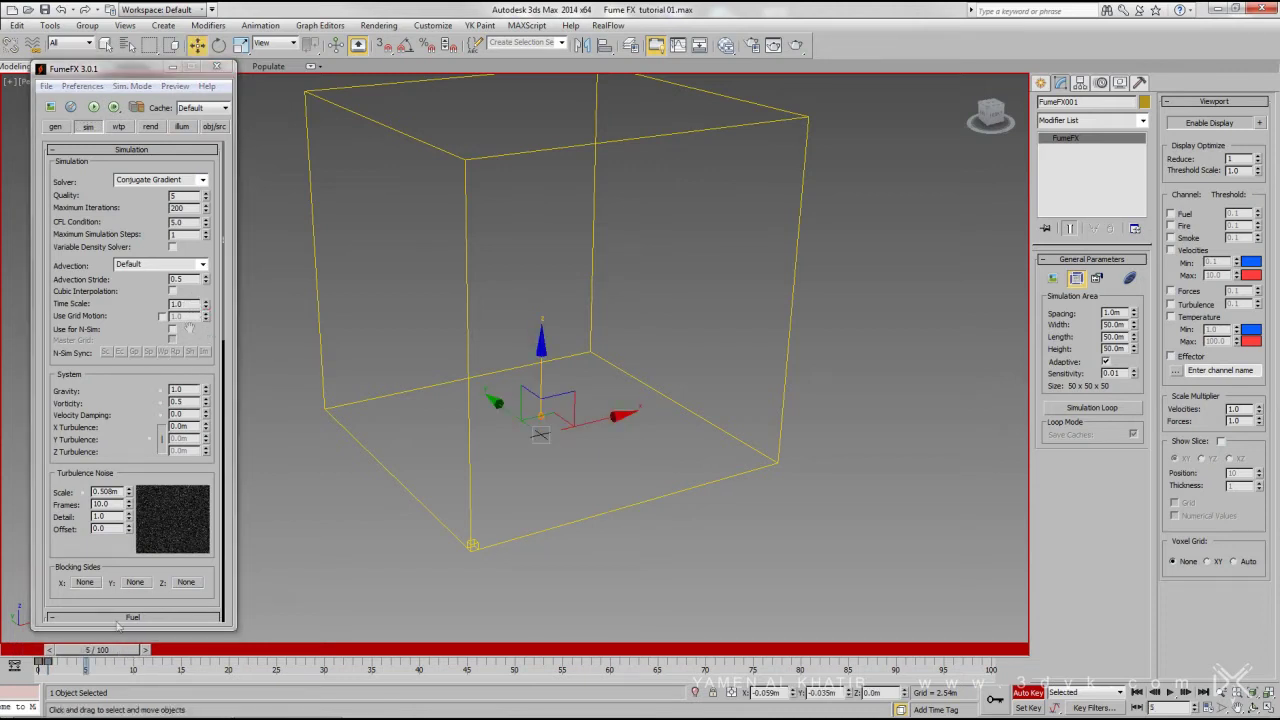
pyautogui.click(196, 306)
pyautogui.write('0.1')
pyautogui.click(101, 651)
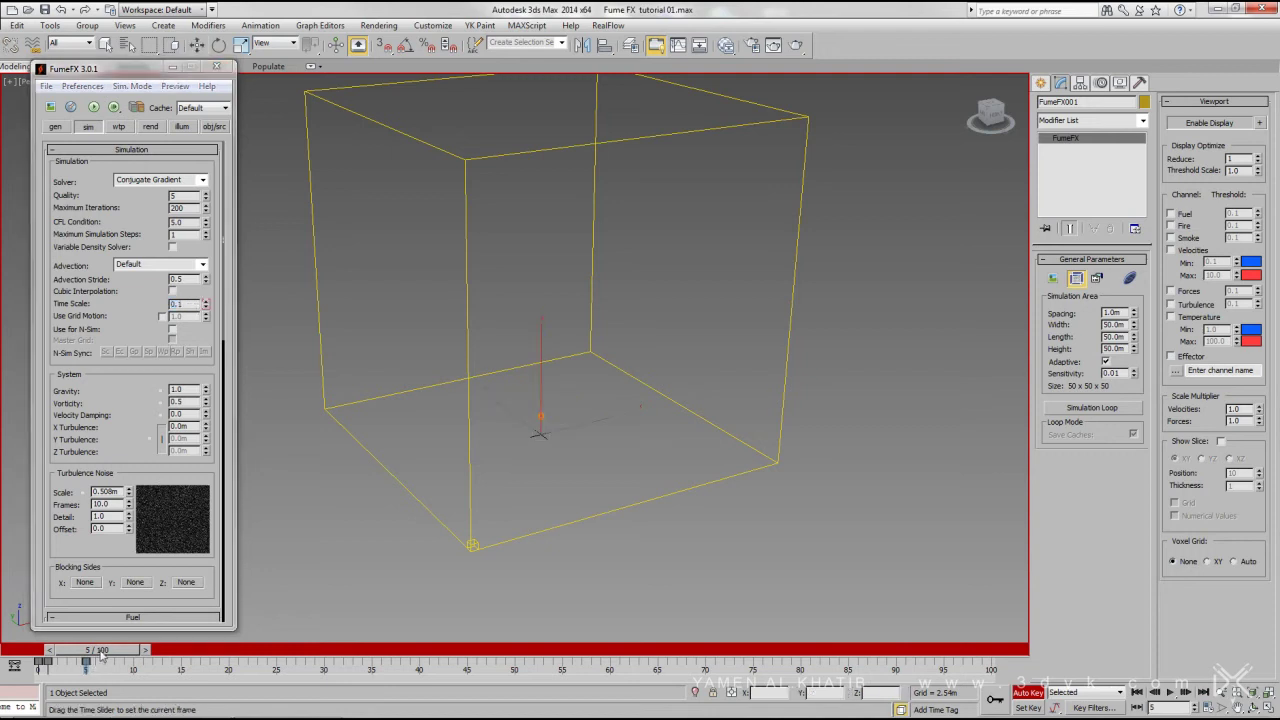
pyautogui.press('w')
pyautogui.press('n')
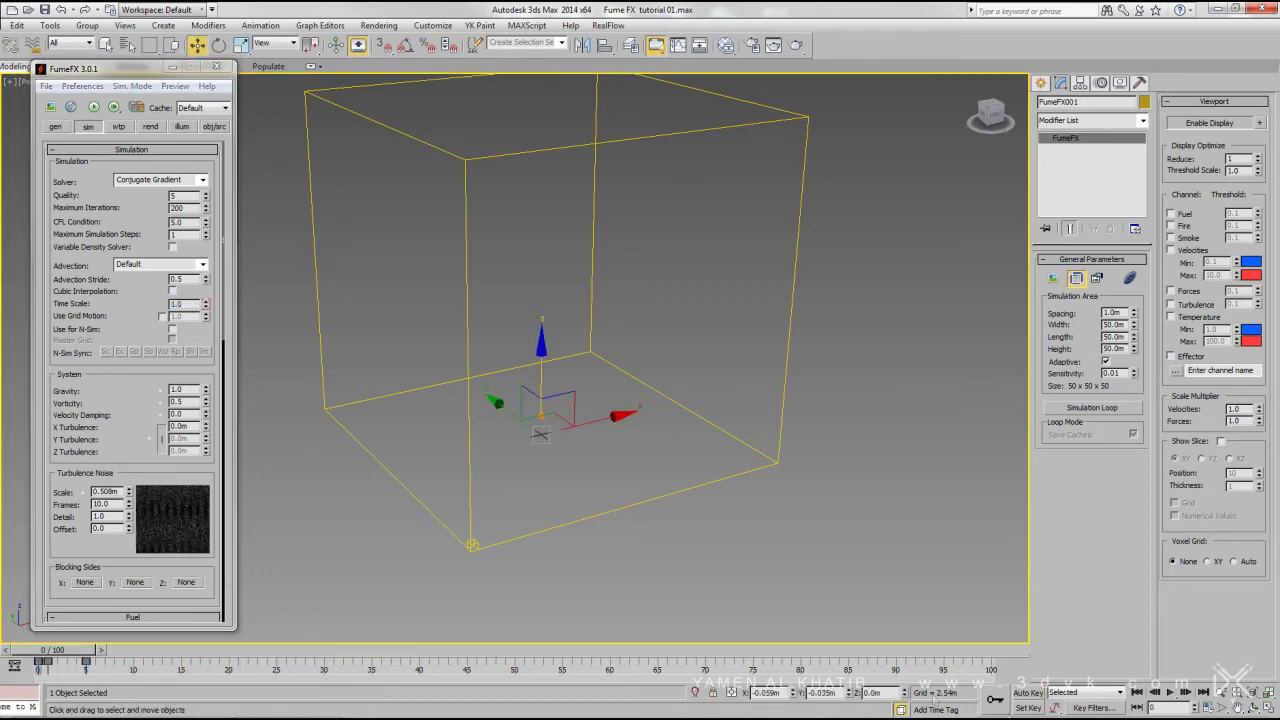
# - Move the FumeFX container down, run the simulation and rewind to frame 0
pyautogui.click(57, 127)
pyautogui.moveTo(409, 389); pyautogui.dragTo(386, 423)
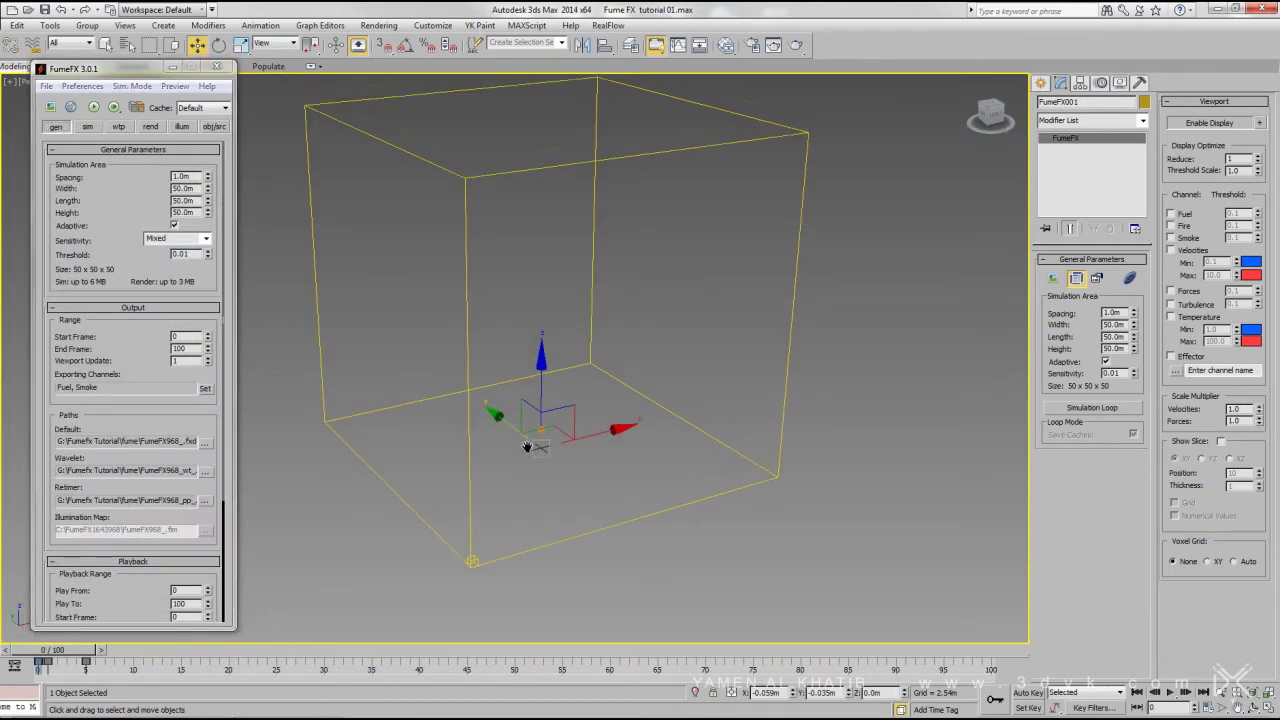
pyautogui.click(93, 107)
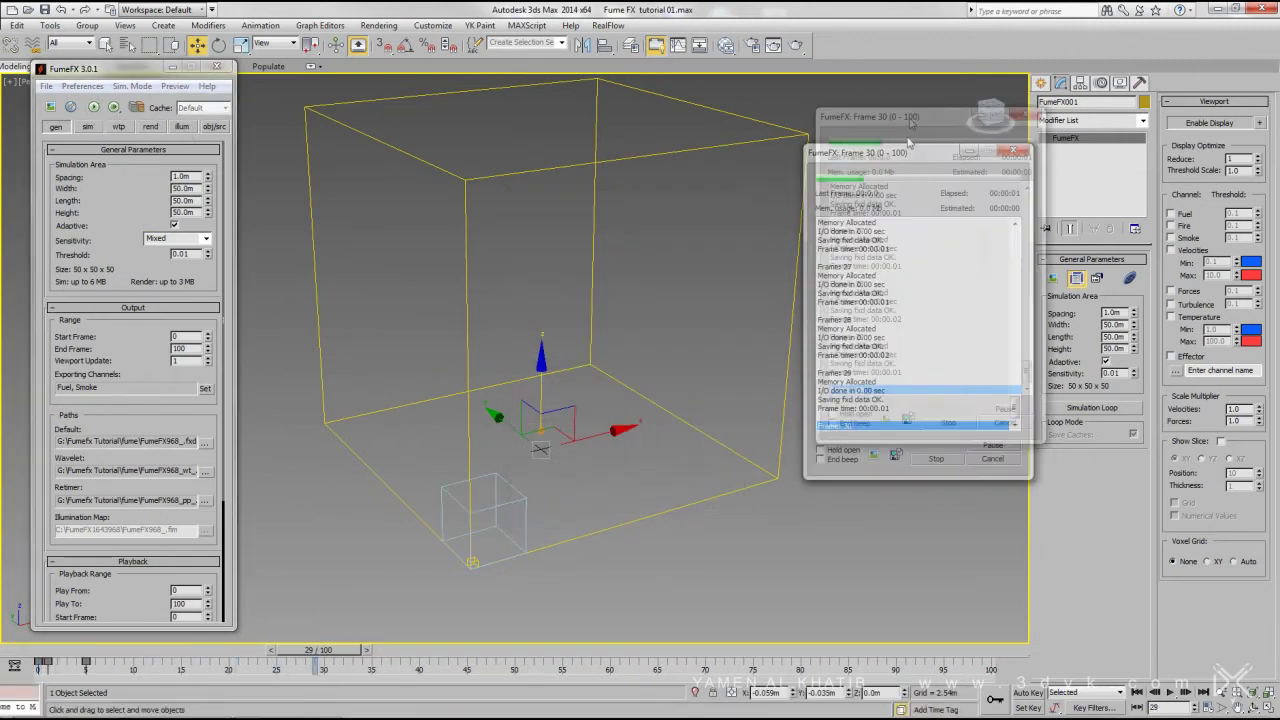
pyautogui.moveTo(975, 650); pyautogui.dragTo(45, 650)
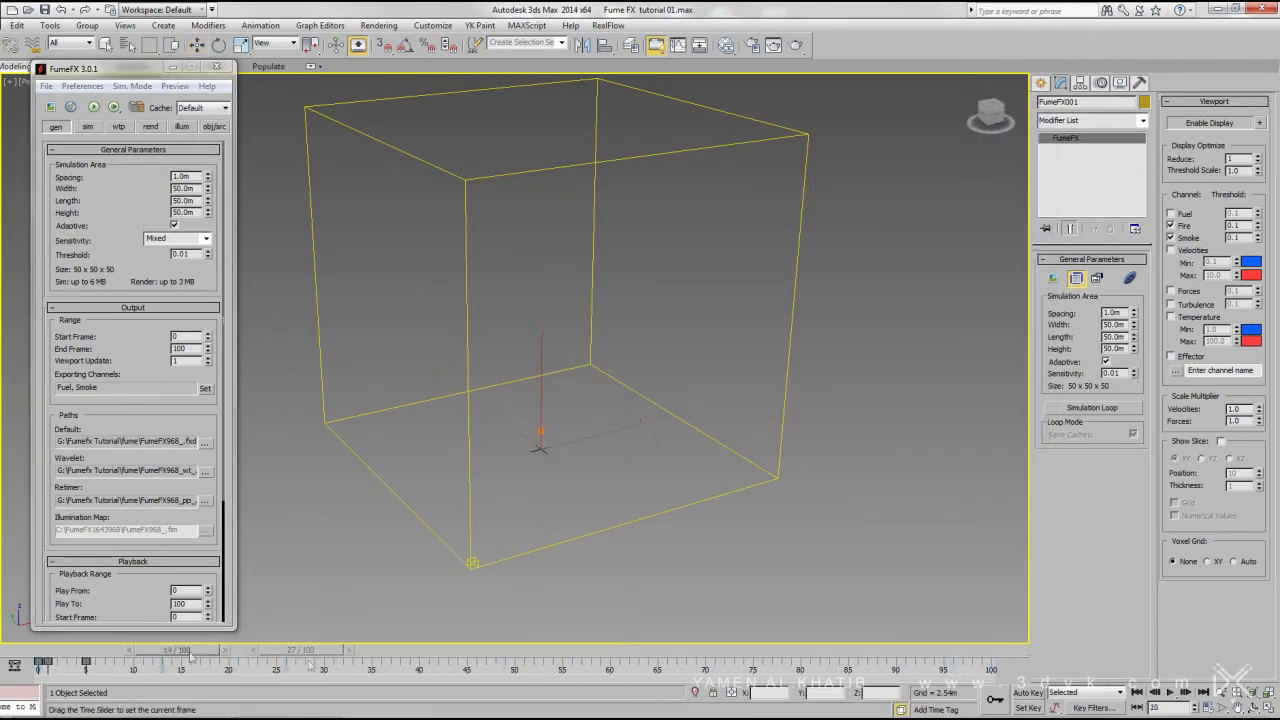
# - Change the grid spacing to 0.5 m and re-run the simulation
pyautogui.click(214, 126)
pyautogui.click(56, 126)
pyautogui.click(93, 107)
pyautogui.doubleClick(190, 177)
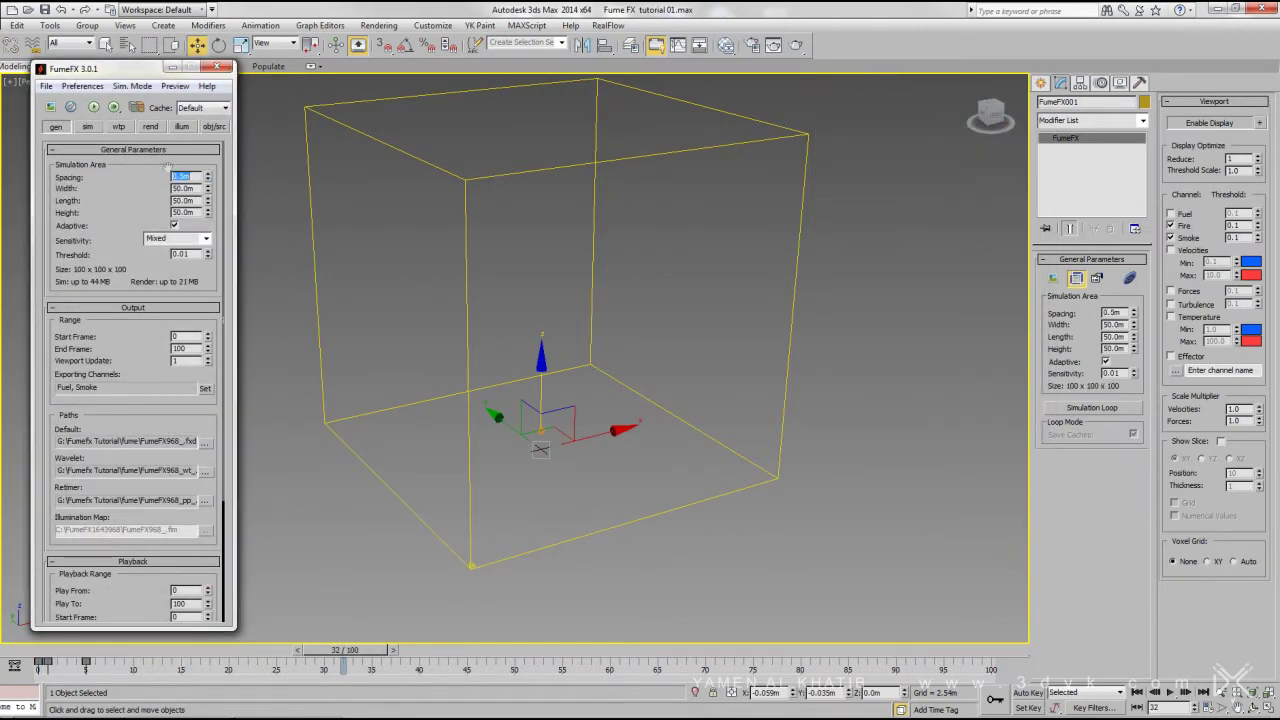
pyautogui.click(114, 108)
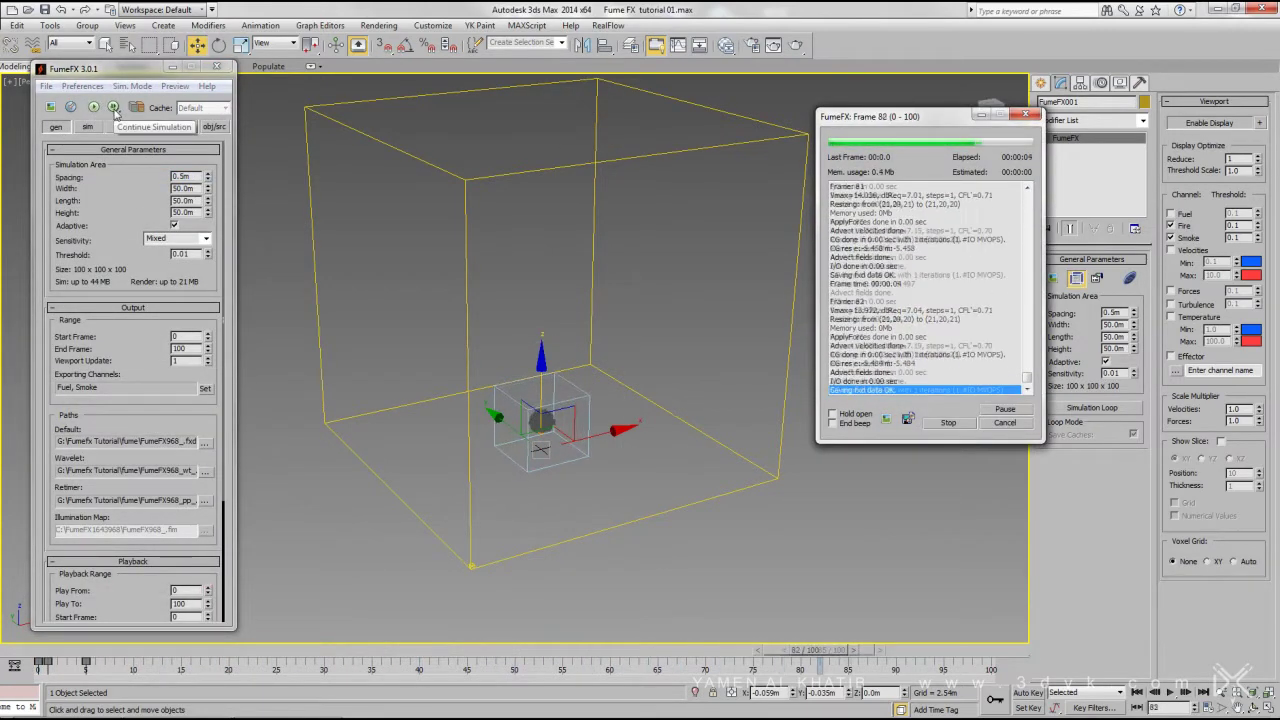
pyautogui.keyDown('alt'); pyautogui.moveTo(580, 490); pyautogui.dragTo(640, 501, button='middle'); pyautogui.keyUp('alt')
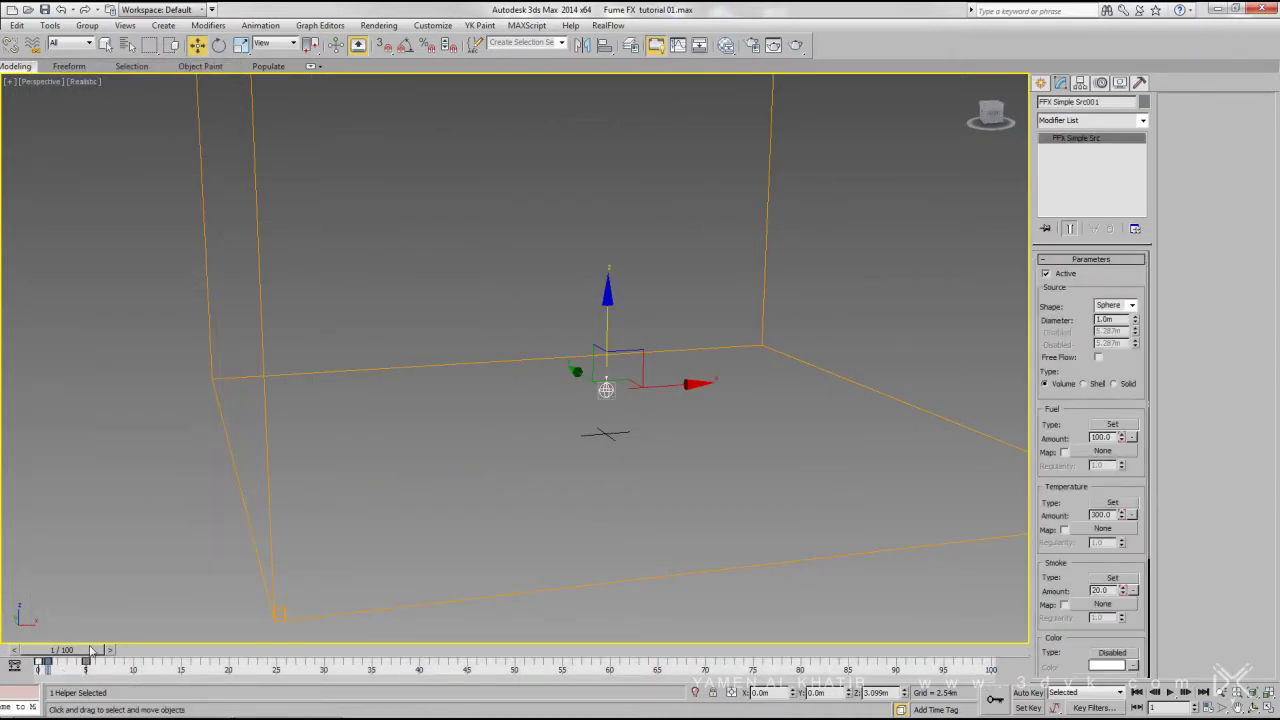
# - Turn on Auto Key and scroll down to the simple source's smoke amount
pyautogui.click(1029, 693)
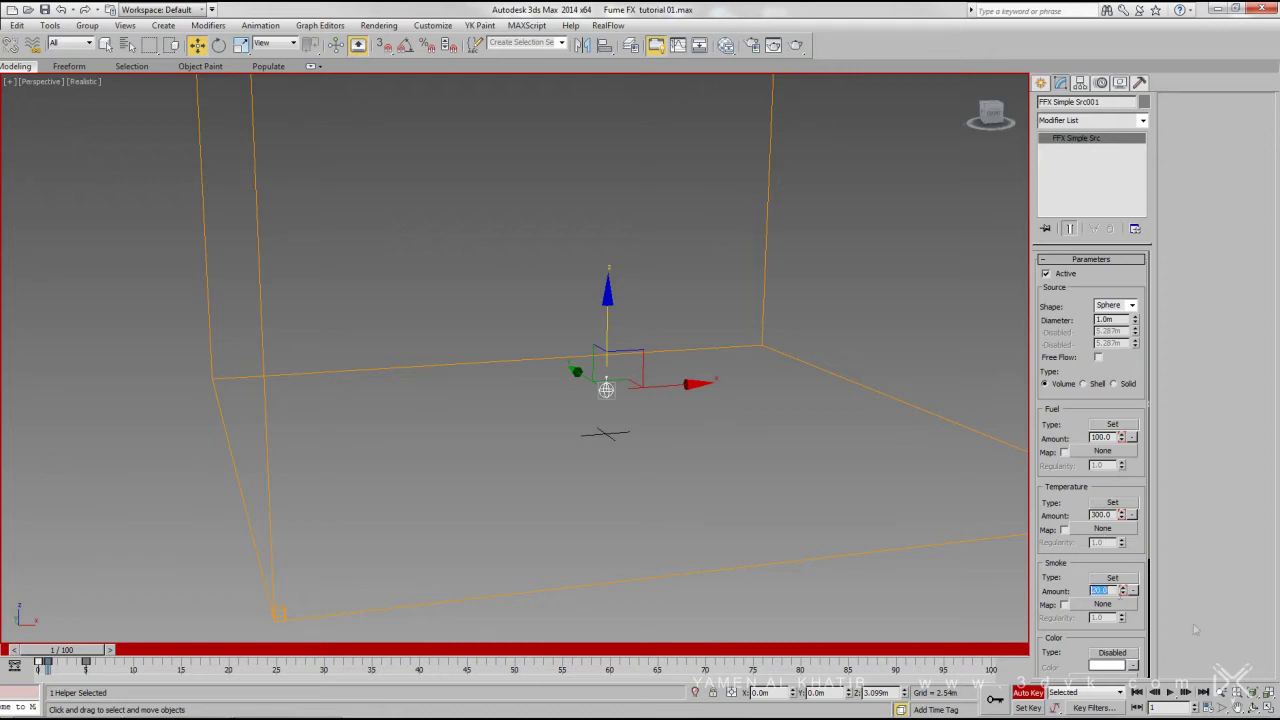
pyautogui.scroll(-2, 1122, 590)
pyautogui.scroll(-3, 1122, 590)
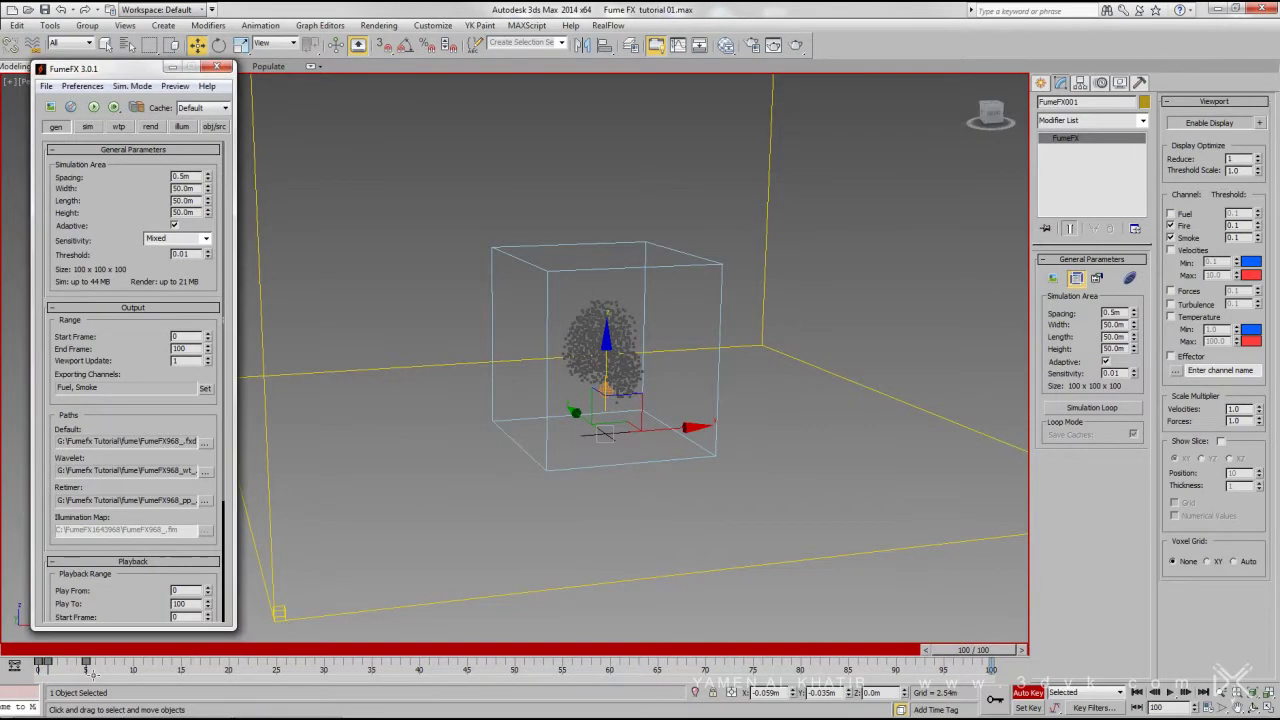
# - Re-simulate and play back the plume, then re-run it with Time Scale 0.3
pyautogui.click(93, 107)
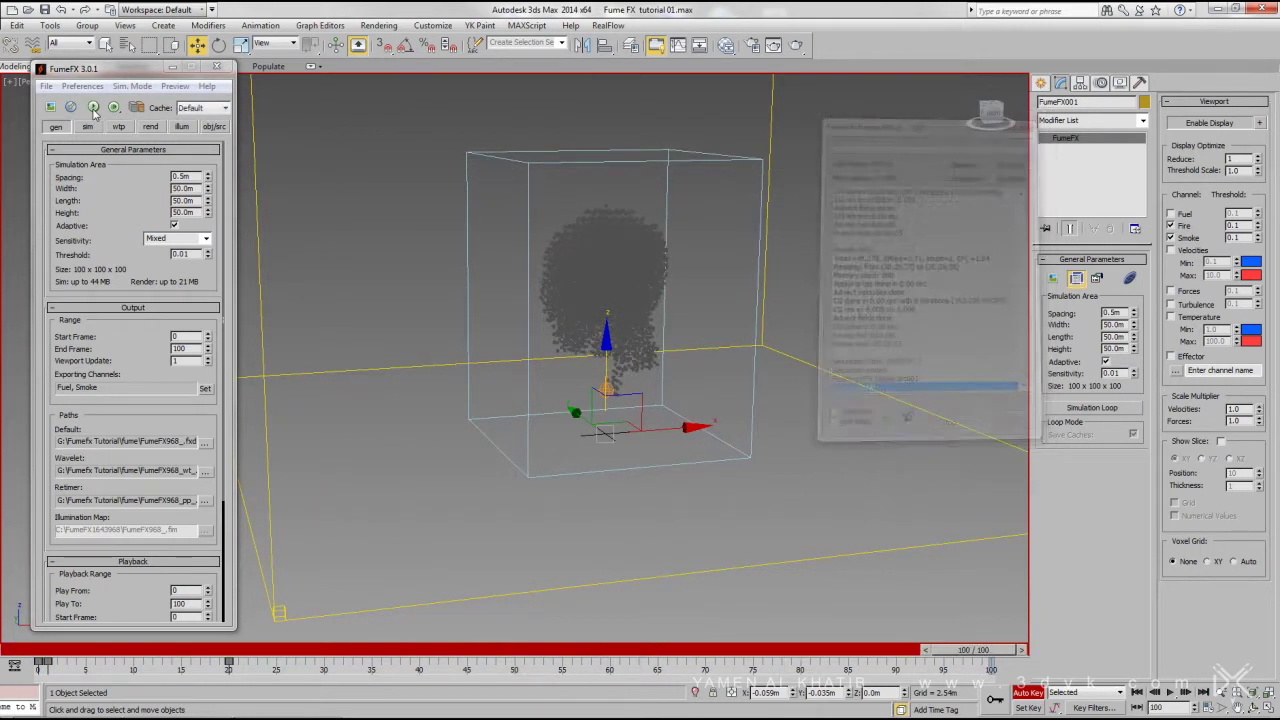
pyautogui.click(1169, 692)
pyautogui.click(1169, 692)
pyautogui.press('w')
pyautogui.click(88, 126)
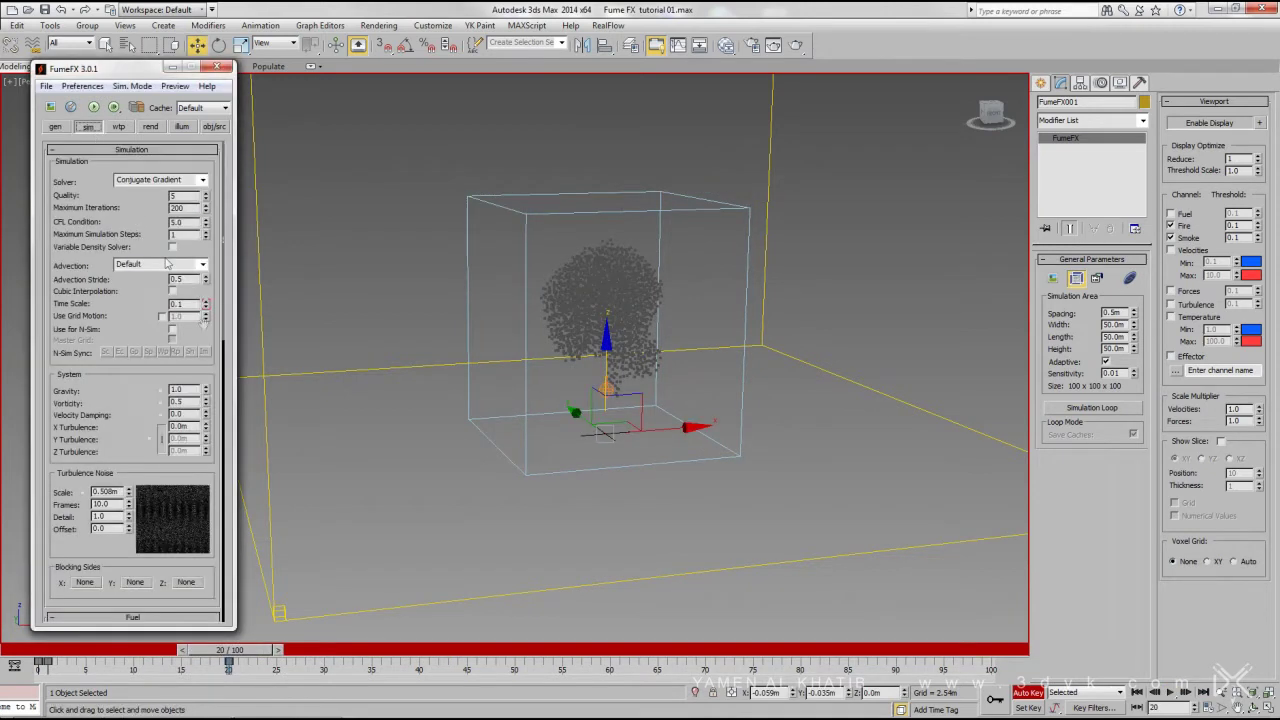
pyautogui.click(93, 107)
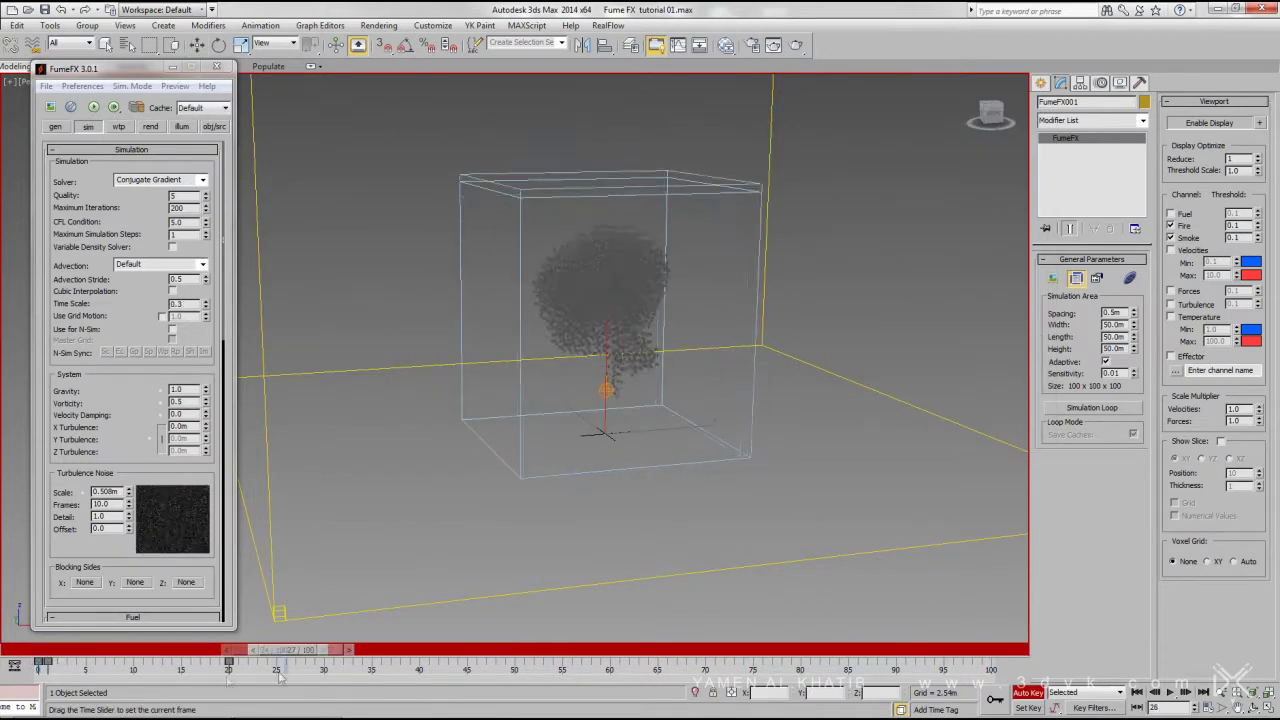
# - Move the simple source's emission key from frame 5 to frame 10, then return to frame 1
pyautogui.press('n')
pyautogui.click(609, 390)
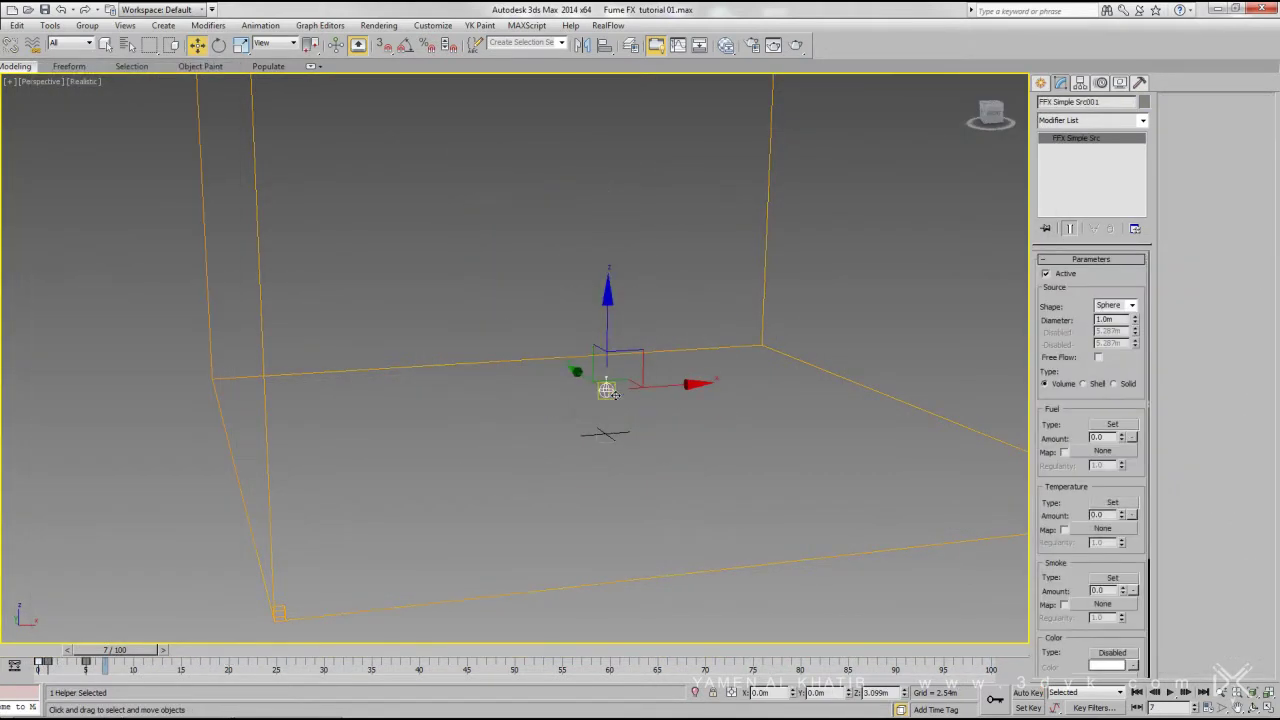
pyautogui.moveTo(86, 664)
pyautogui.mouseDown()
pyautogui.moveTo(135, 665)
pyautogui.moveTo(45, 650)
pyautogui.mouseUp()
pyautogui.click(1028, 692)
pyautogui.scroll(-3, 1123, 602)
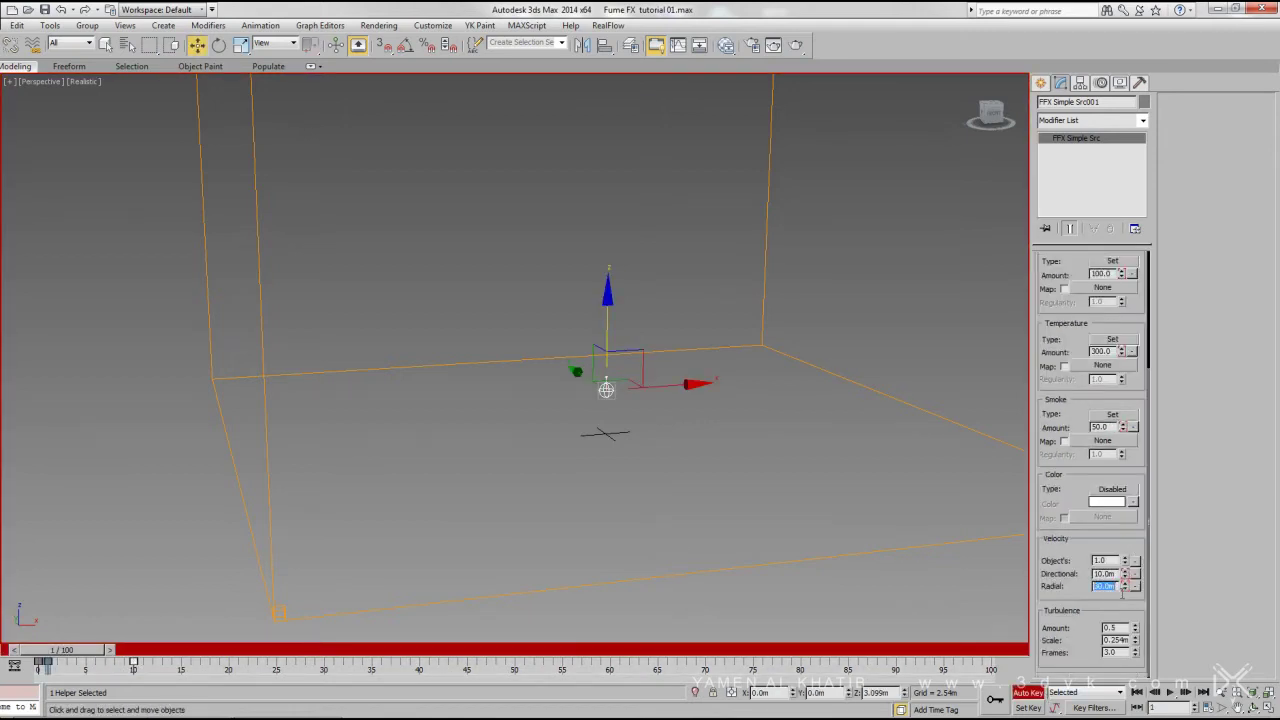
# - Re-simulate the plume with the updated source and scrub back through the smoke growth
pyautogui.click(93, 107)
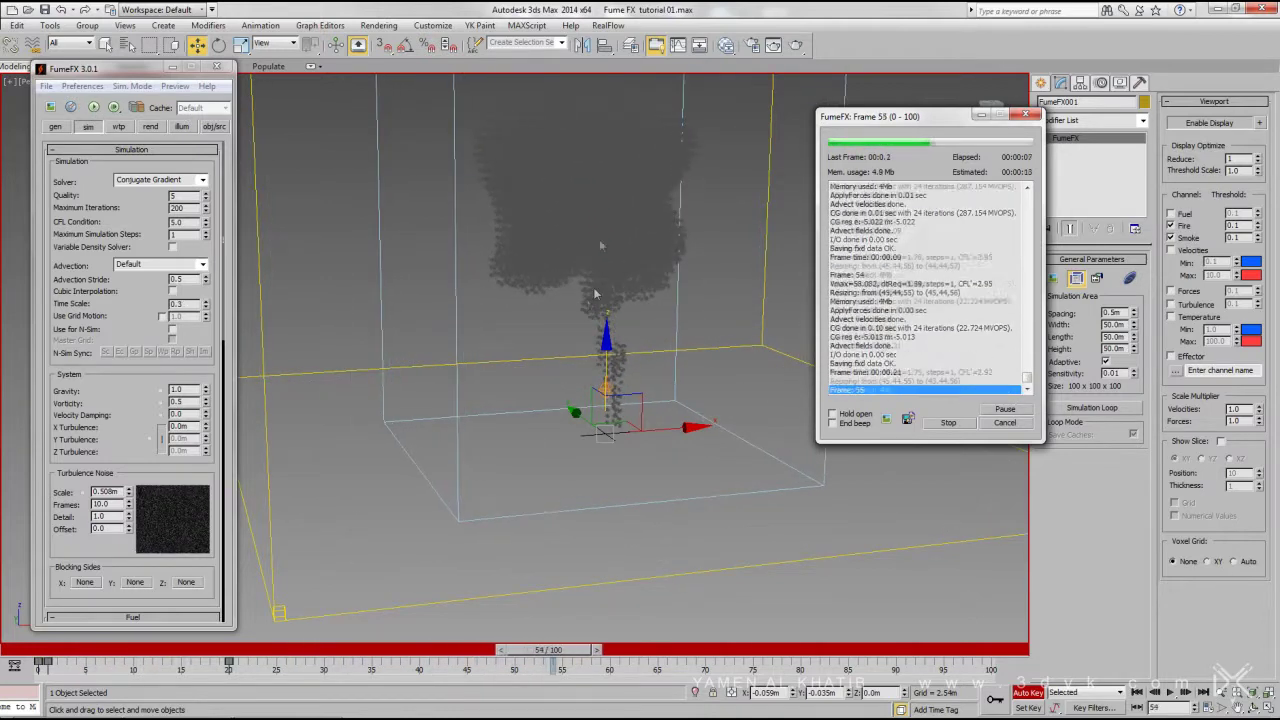
pyautogui.scroll(-2, 590, 412)
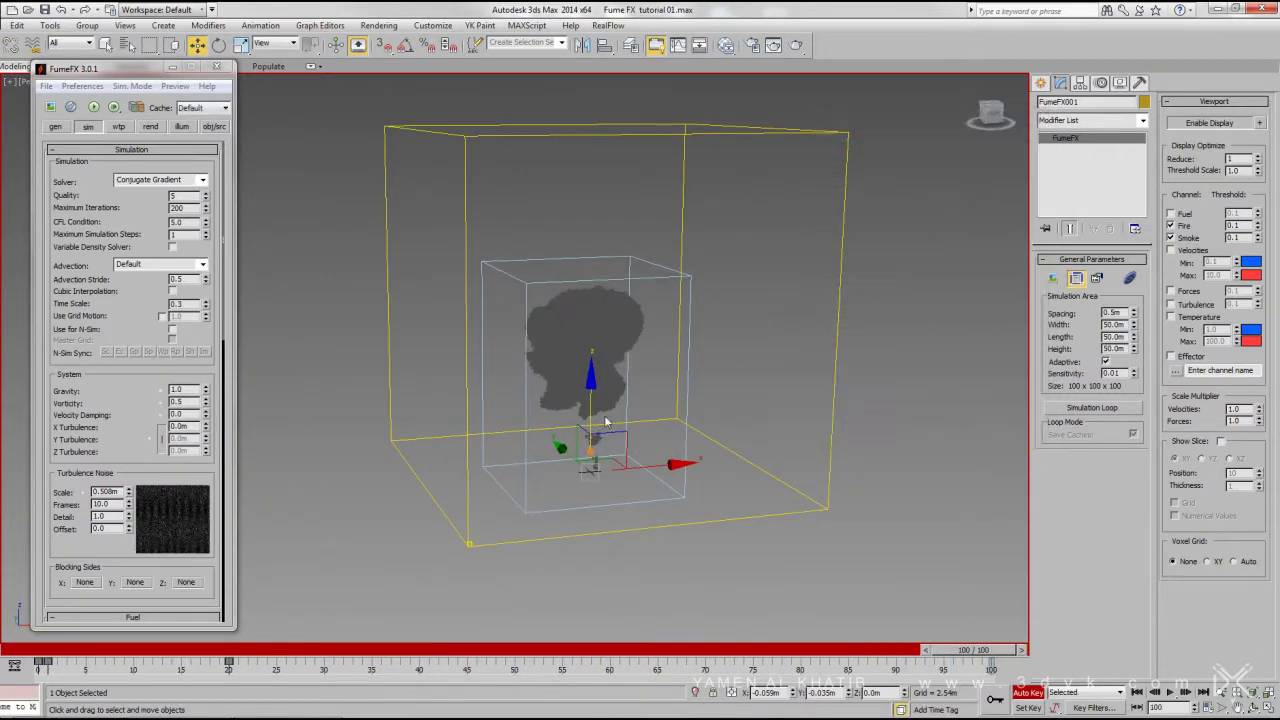
pyautogui.moveTo(10, 651); pyautogui.dragTo(1017, 664)
# - Open the FumeFX Output Preview and play the animation briefly
pyautogui.scroll(2, 601, 457)
pyautogui.click(1052, 278)
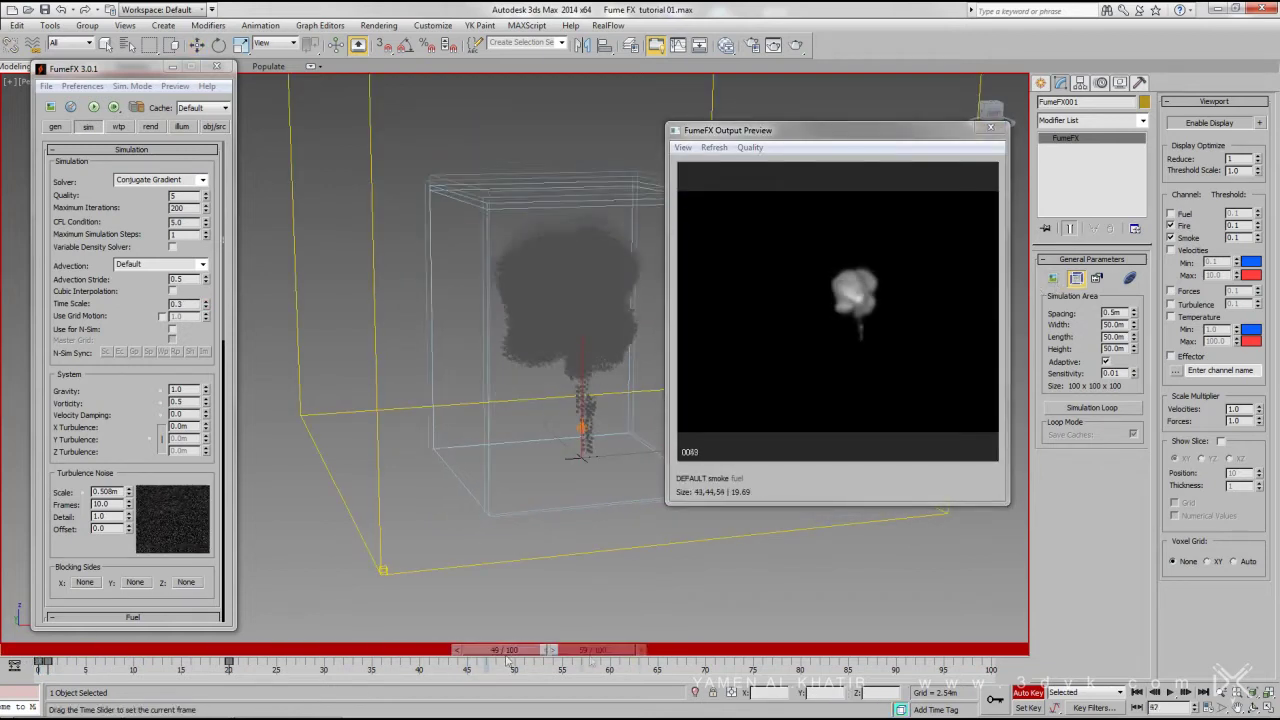
pyautogui.click(1170, 692)
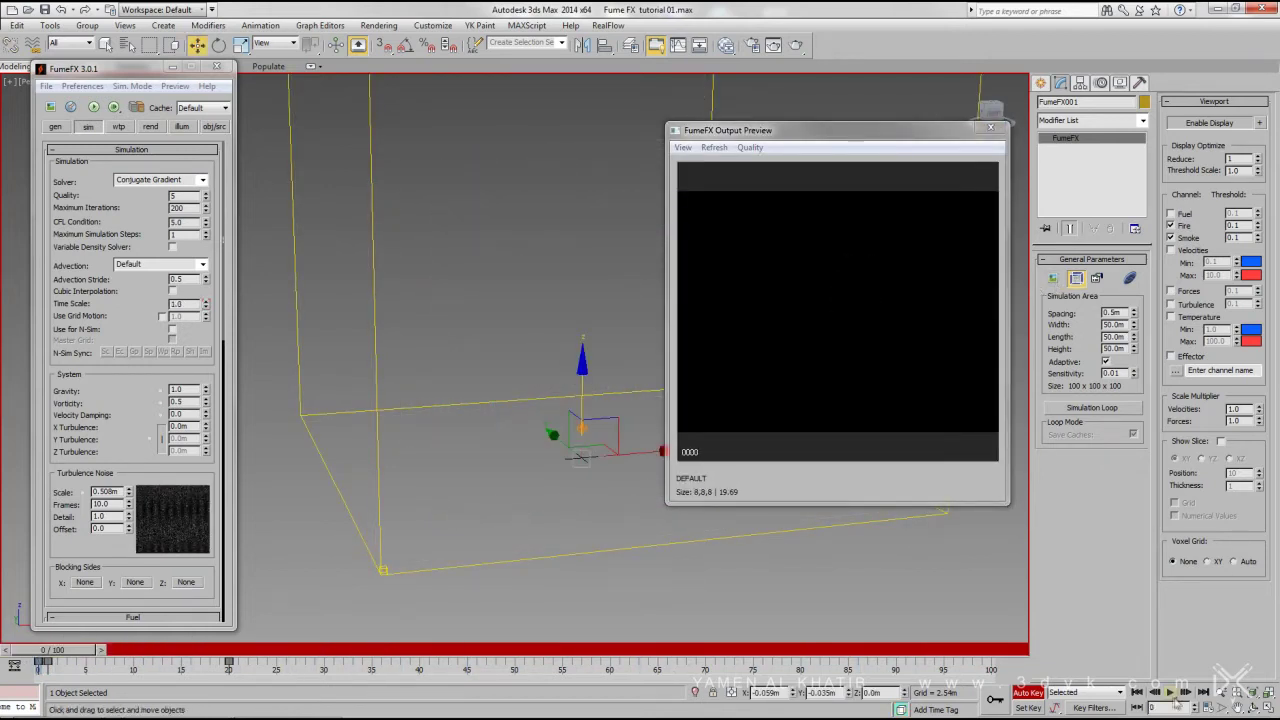
pyautogui.press('w')
# - With Auto Key off, simulate at 0.2m spacing and scrub the timeline to check the smoke
pyautogui.press('n')
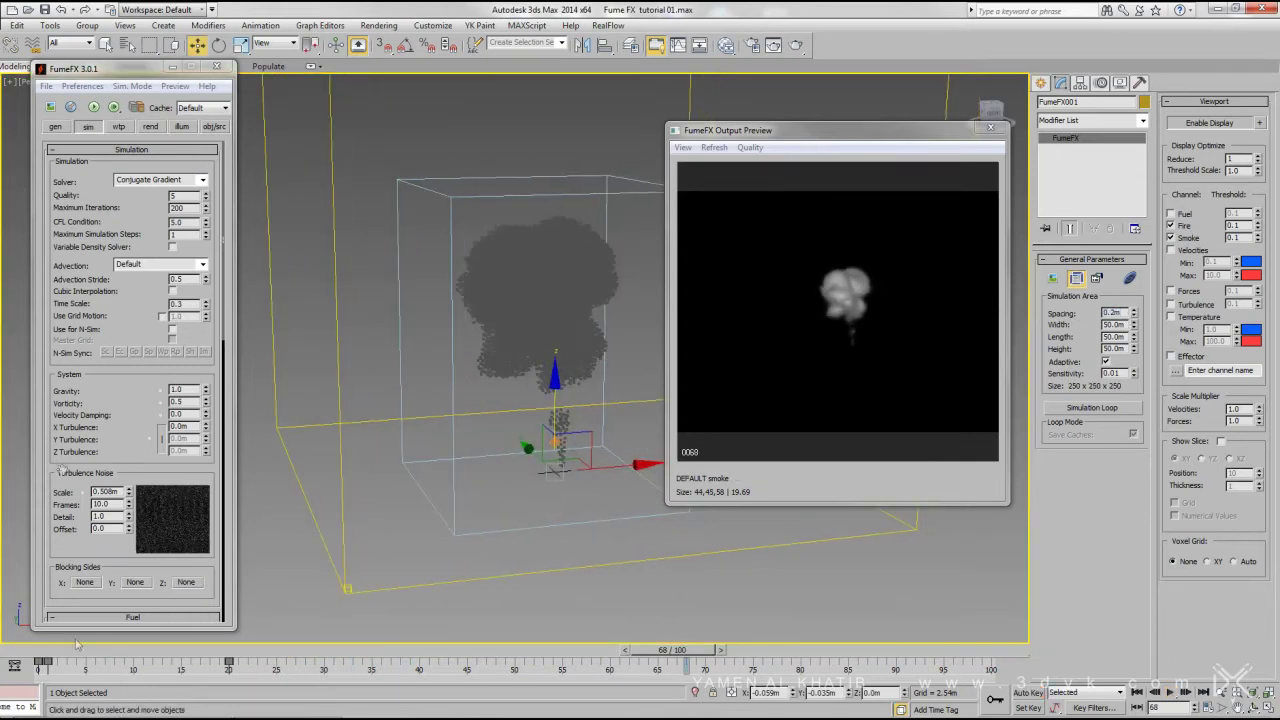
pyautogui.click(93, 107)
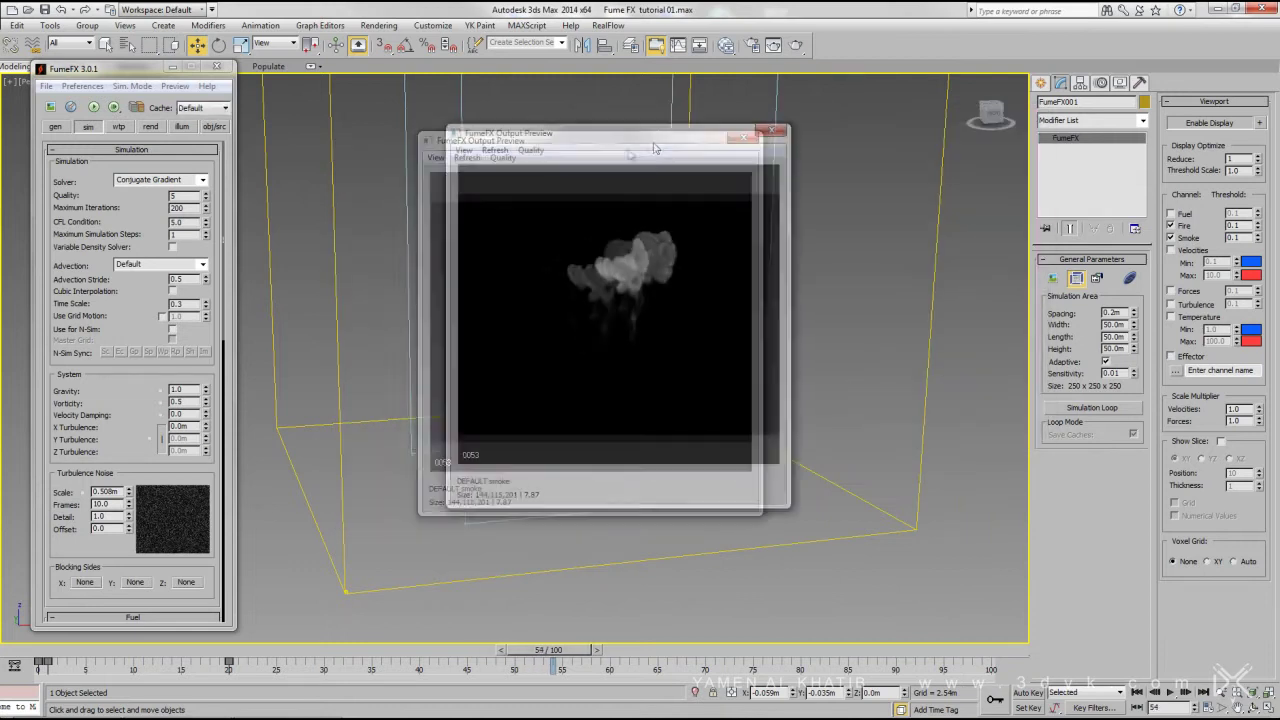
pyautogui.moveTo(46, 651); pyautogui.dragTo(308, 632)
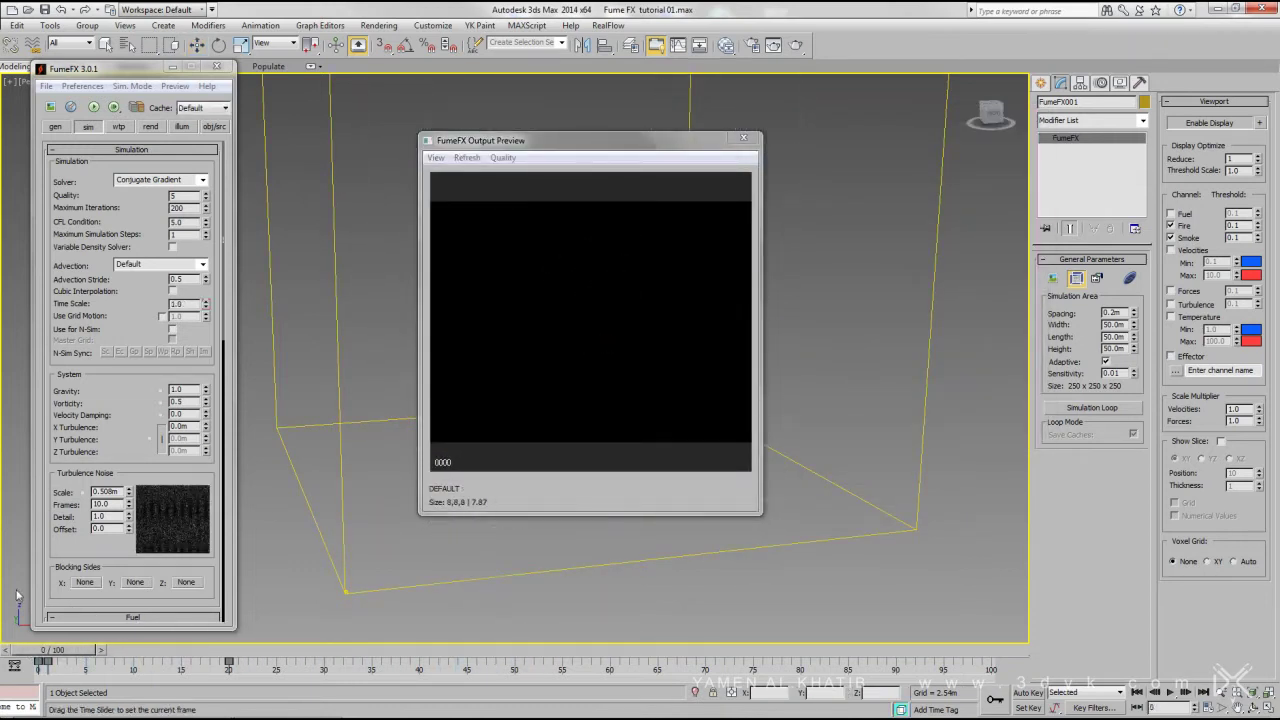
# - Key the source's Smoke Amount at frame 10 with Auto Key, then select the FumeFX grid at frame 0
pyautogui.moveTo(50, 651); pyautogui.dragTo(141, 651)
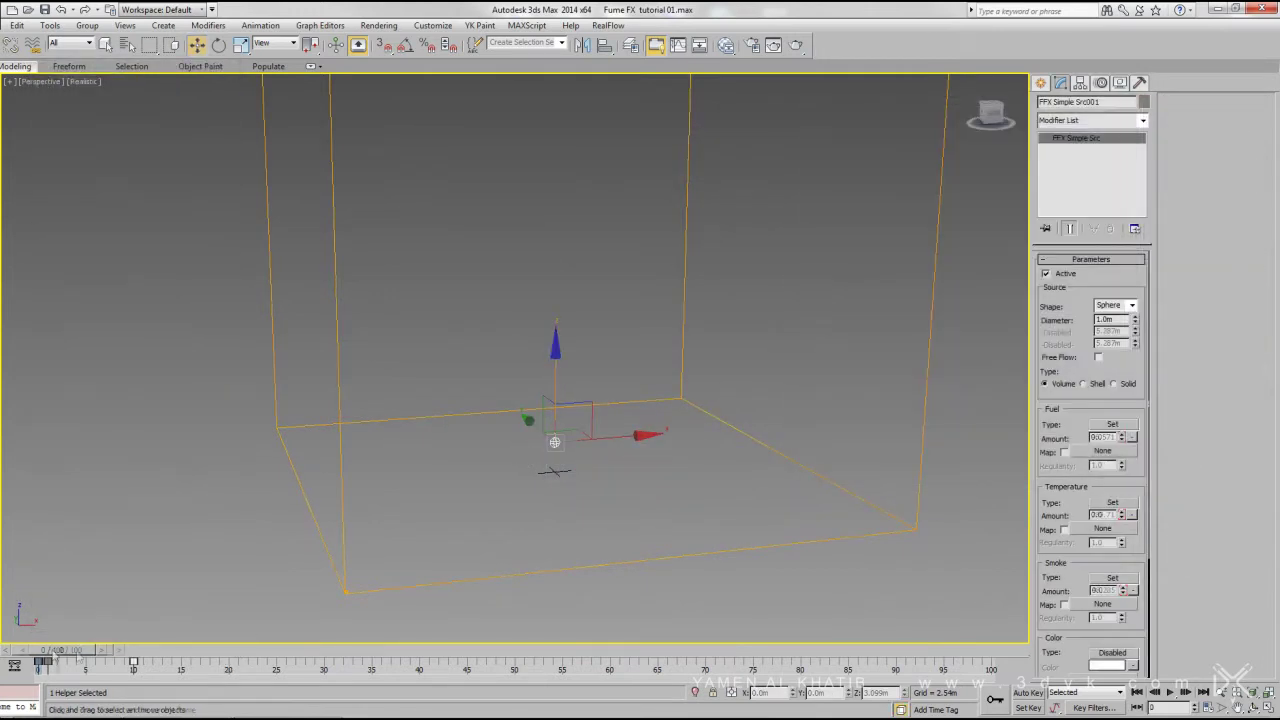
pyautogui.press('n')
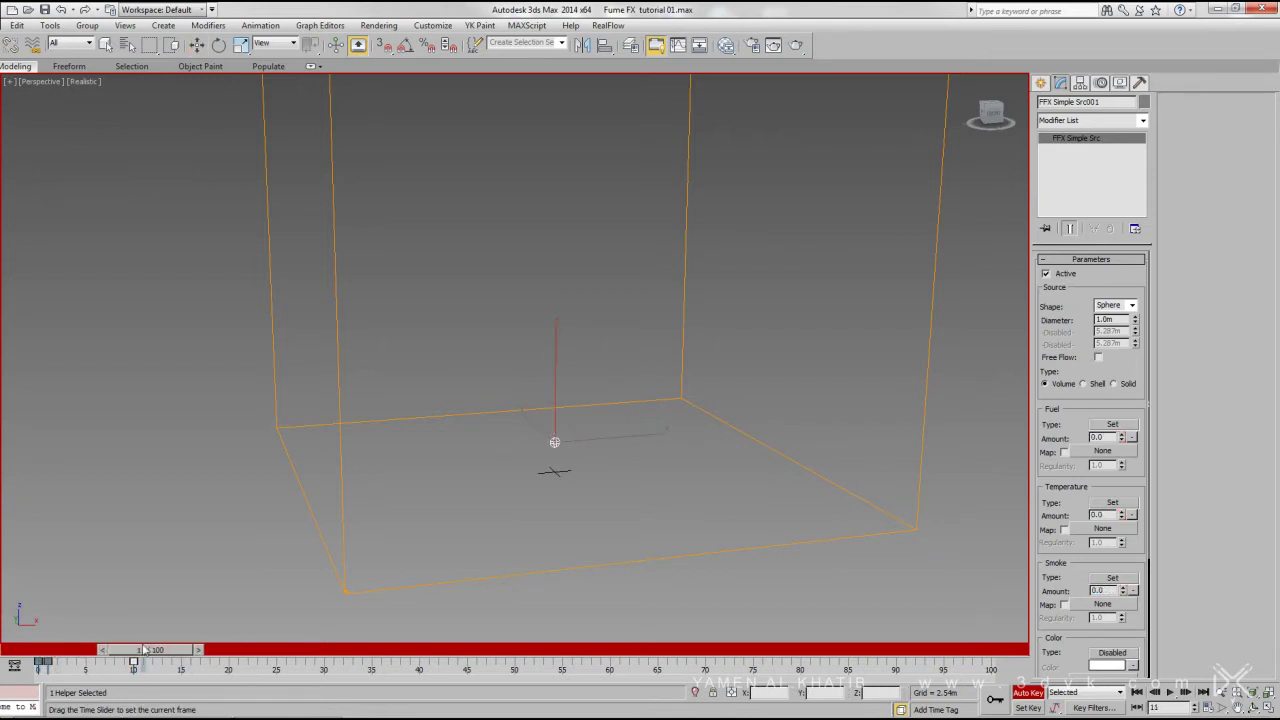
pyautogui.moveTo(141, 650); pyautogui.dragTo(50, 650)
pyautogui.click(345, 591)
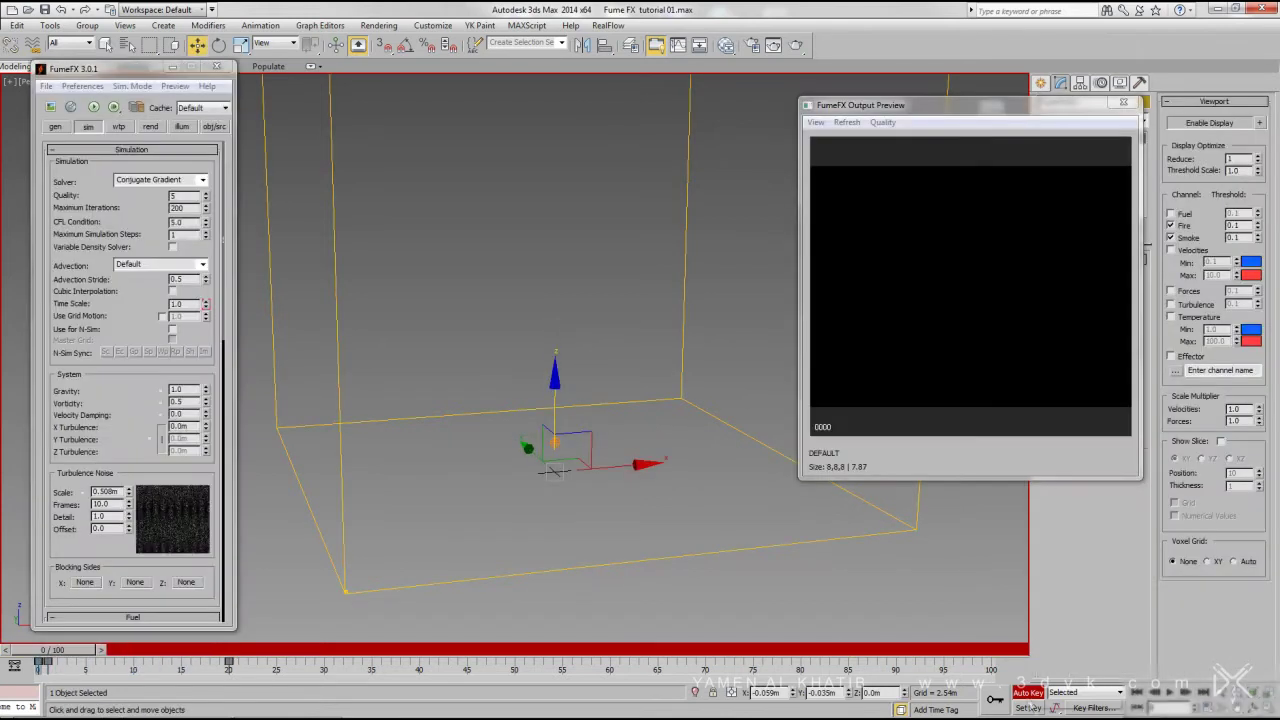
pyautogui.scroll(-5, 211, 383)
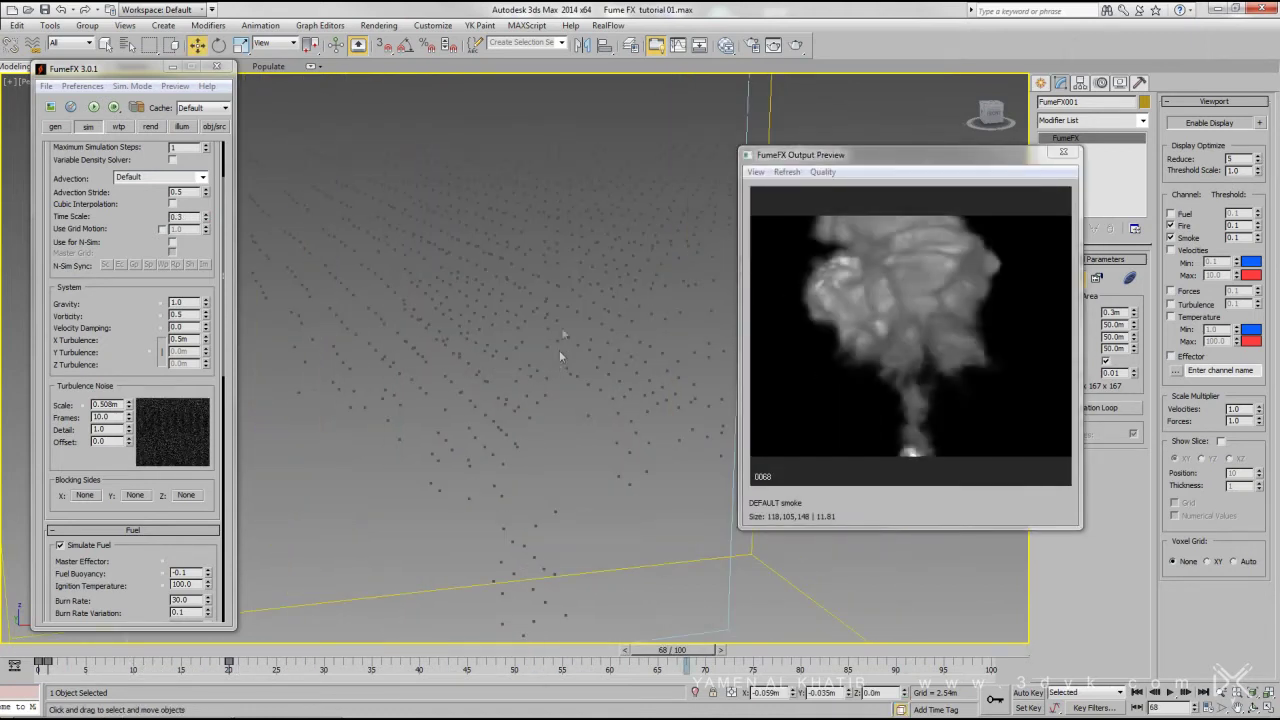
# - Scrub the simulated smoke and switch to a different renderer in Render Setup
pyautogui.moveTo(672, 650)
pyautogui.mouseDown()
pyautogui.moveTo(896, 650)
pyautogui.moveTo(418, 650)
pyautogui.mouseUp()
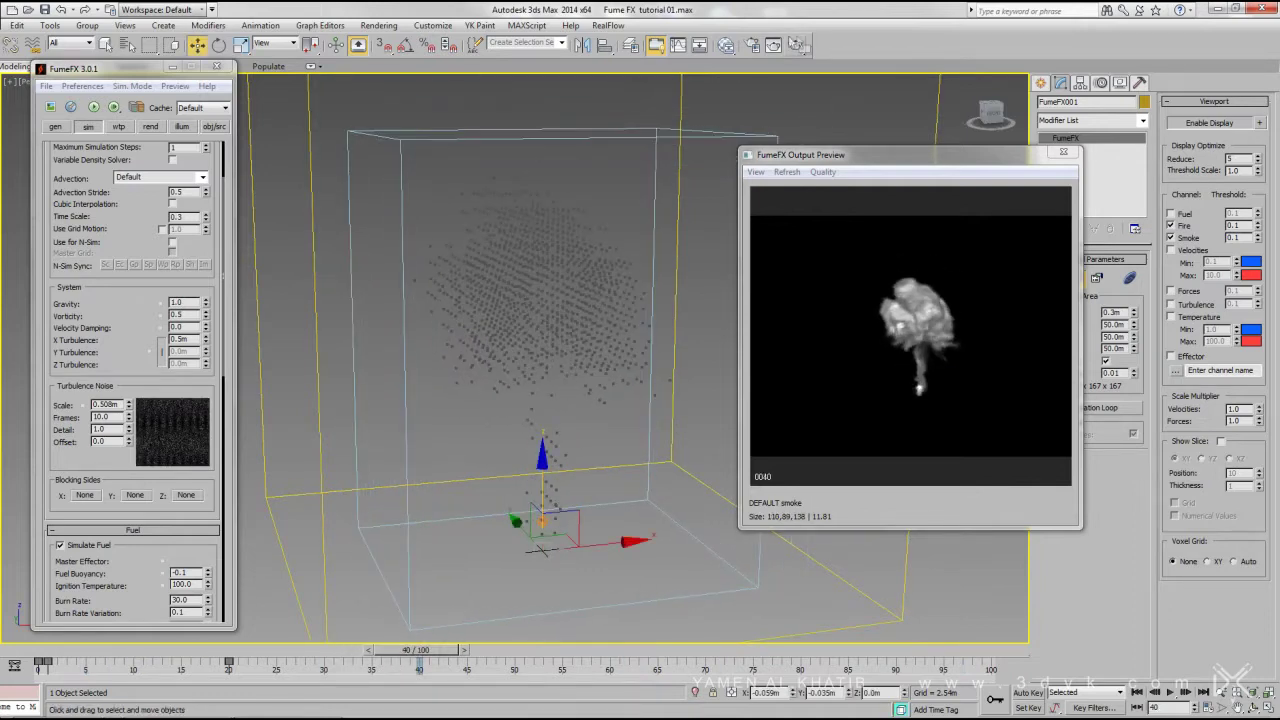
pyautogui.click(796, 45)
pyautogui.click(752, 45)
pyautogui.scroll(-3, 160, 300)
pyautogui.click(232, 423)
pyautogui.doubleClick(132, 228)
pyautogui.click(752, 45)
# - Review the FumeFX render settings and test-render the current smoke frame
pyautogui.click(796, 45)
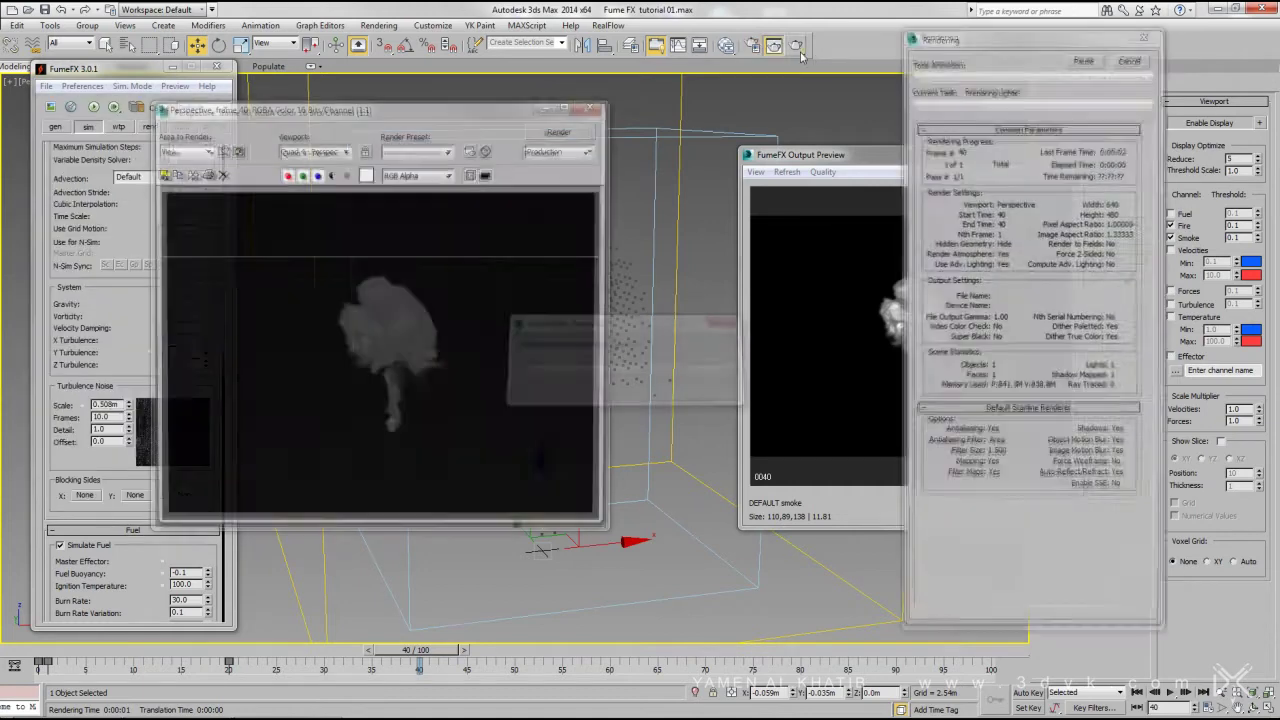
pyautogui.click(774, 45)
pyautogui.click(151, 127)
pyautogui.scroll(-5, 180, 450)
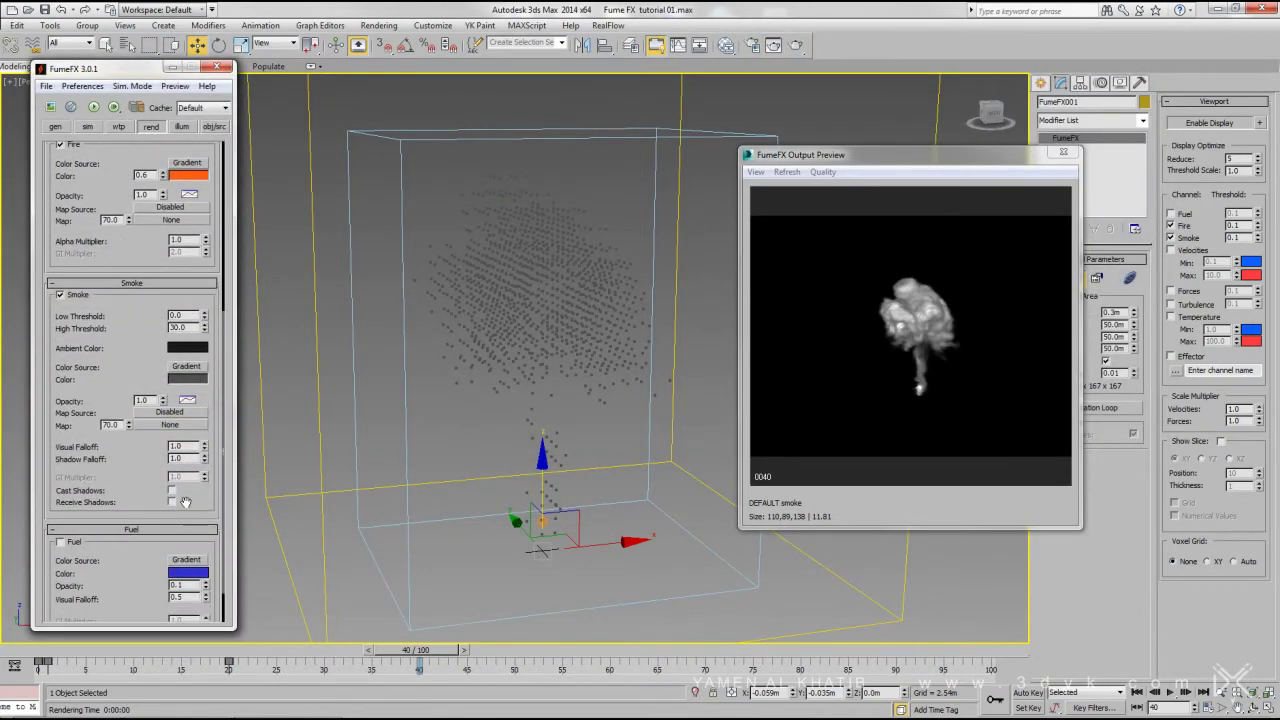
pyautogui.hotkey('shift', 'q')
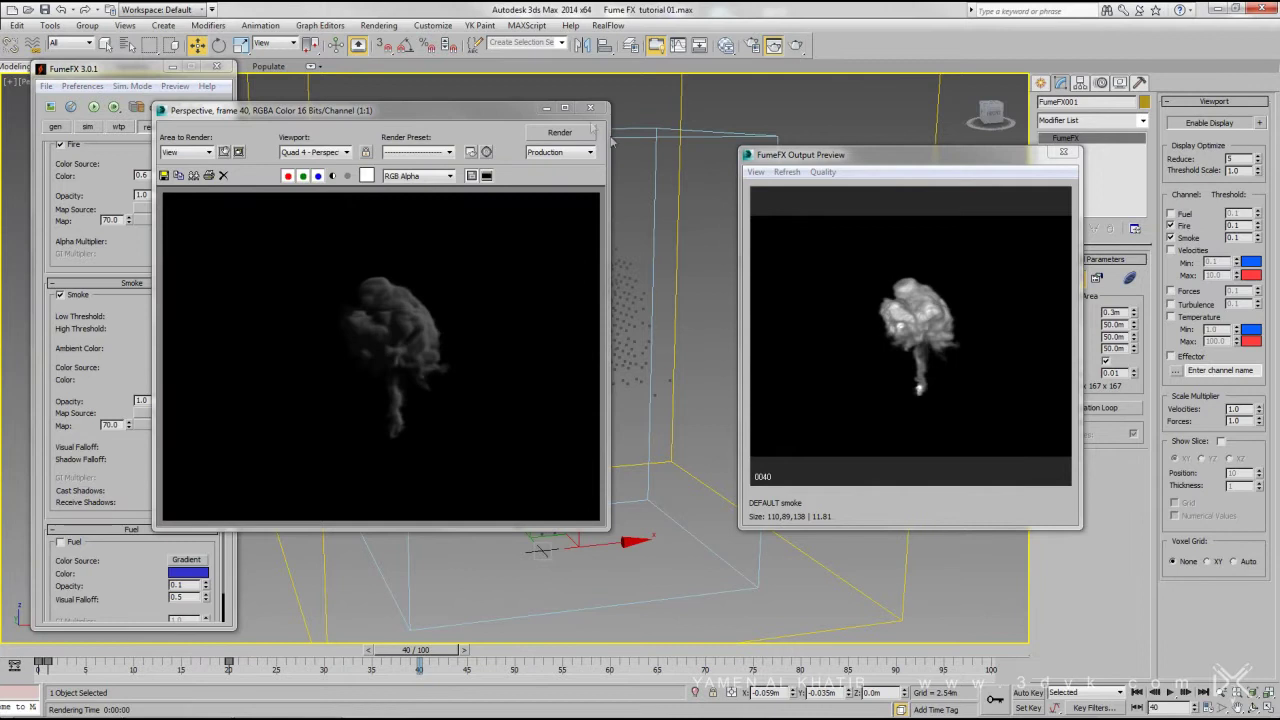
pyautogui.scroll(3, 560, 346)
pyautogui.hotkey('shift', 'q')
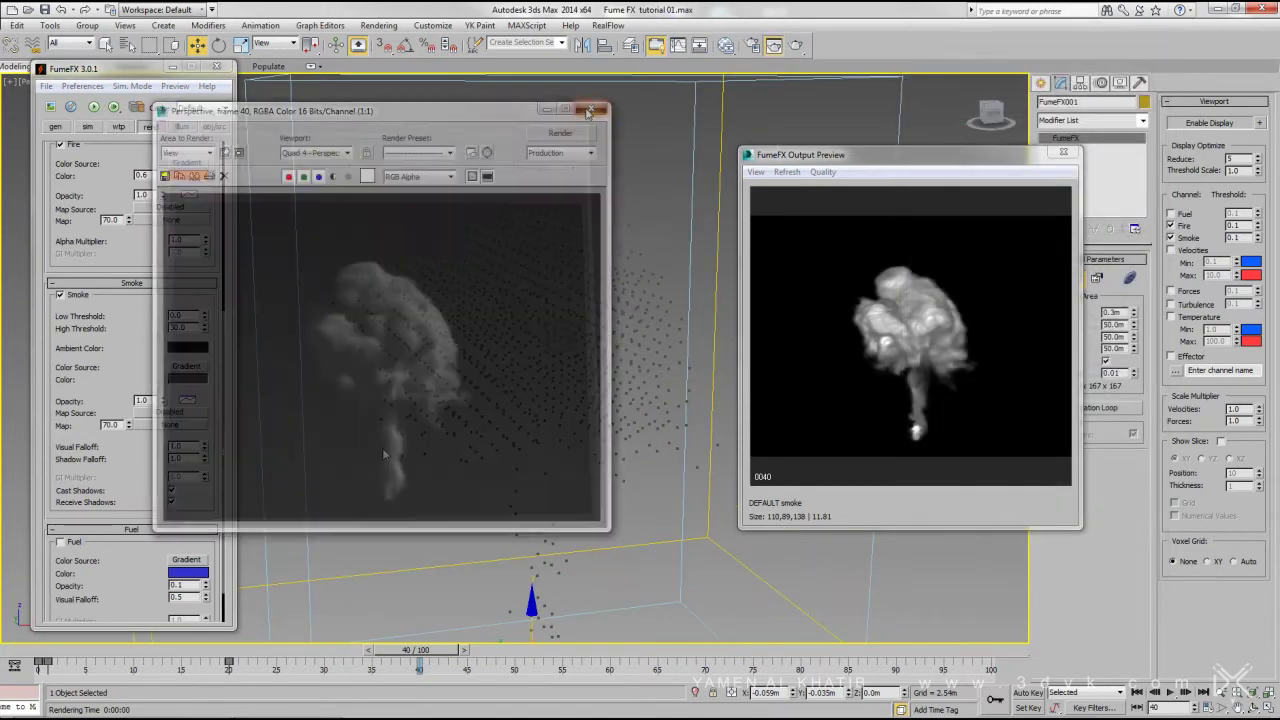
# - Test-render early smoke frames, then close the render window and reposition the Output Preview
pyautogui.moveTo(418, 650); pyautogui.dragTo(55, 650)
pyautogui.press('w')
pyautogui.scroll(3, 515, 437)
pyautogui.hotkey('shift', 'q')
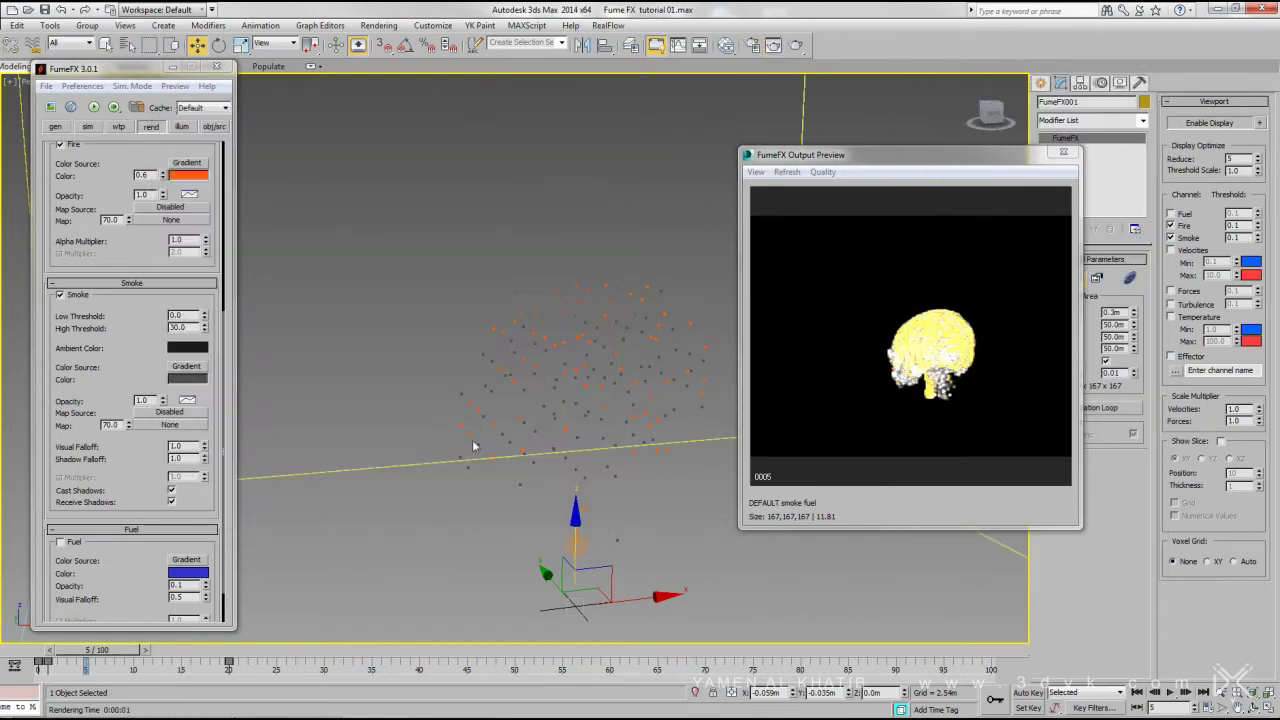
pyautogui.moveTo(85, 650); pyautogui.dragTo(140, 650)
pyautogui.hotkey('shift', 'q')
pyautogui.hotkey('shift', 'q')
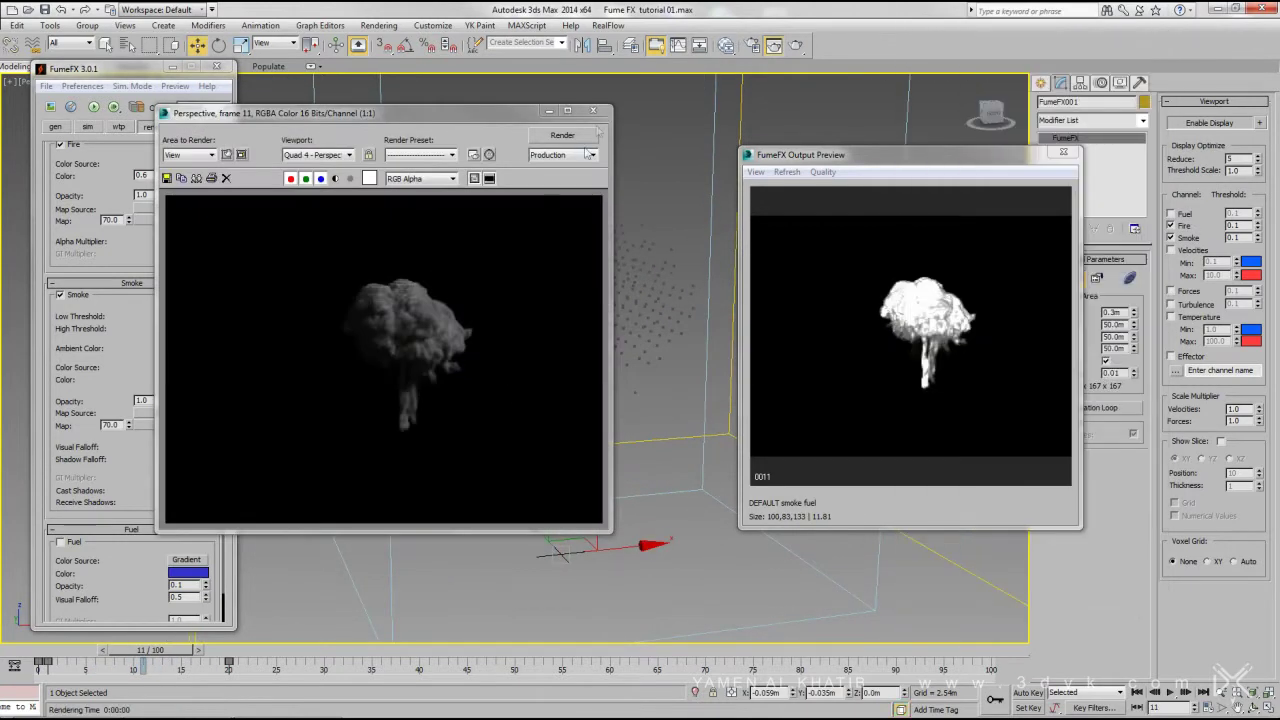
pyautogui.click(594, 111)
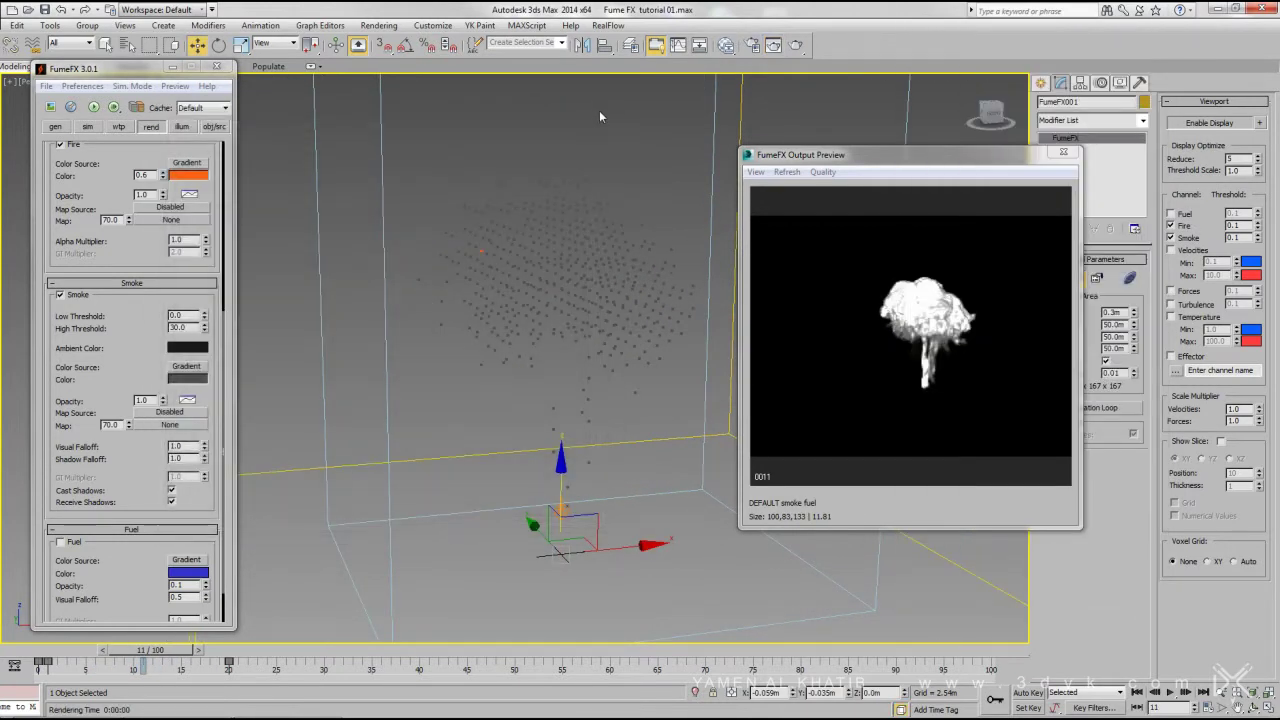
pyautogui.moveTo(910, 158); pyautogui.dragTo(798, 124)
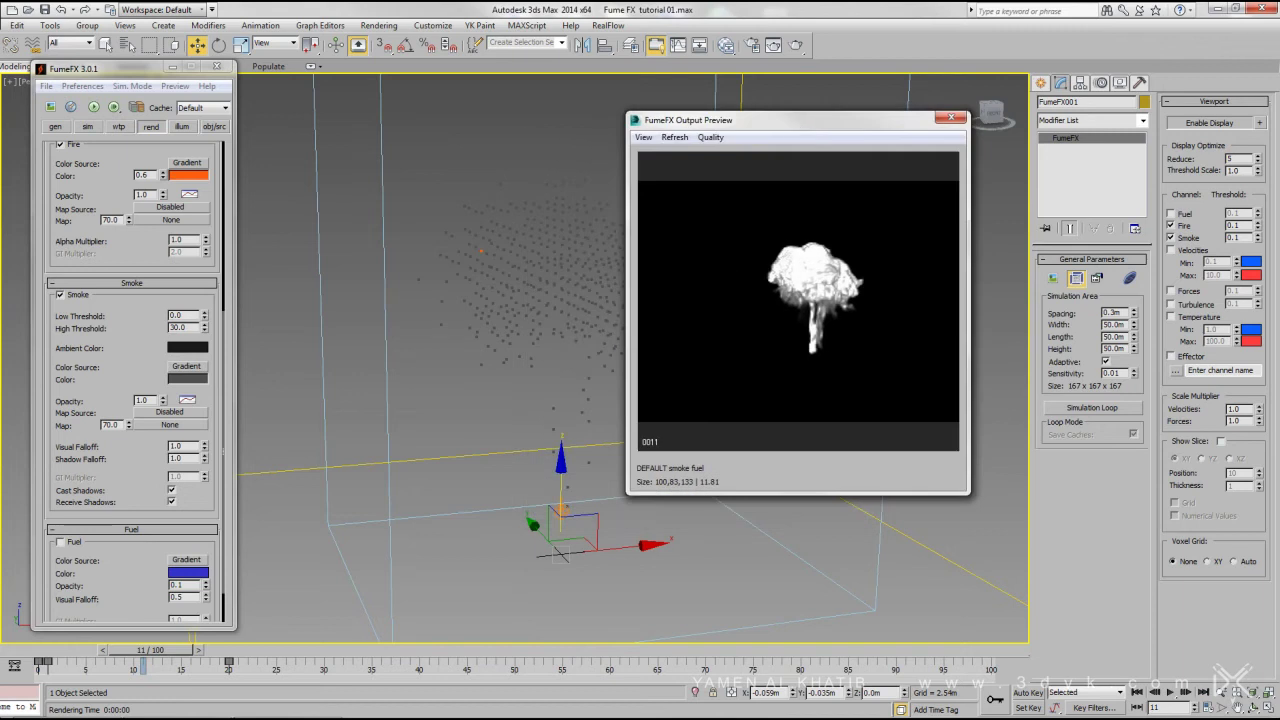
# - Simulate the plume with Time Scale 0.3, then stop and return to an early frame
pyautogui.click(568, 520)
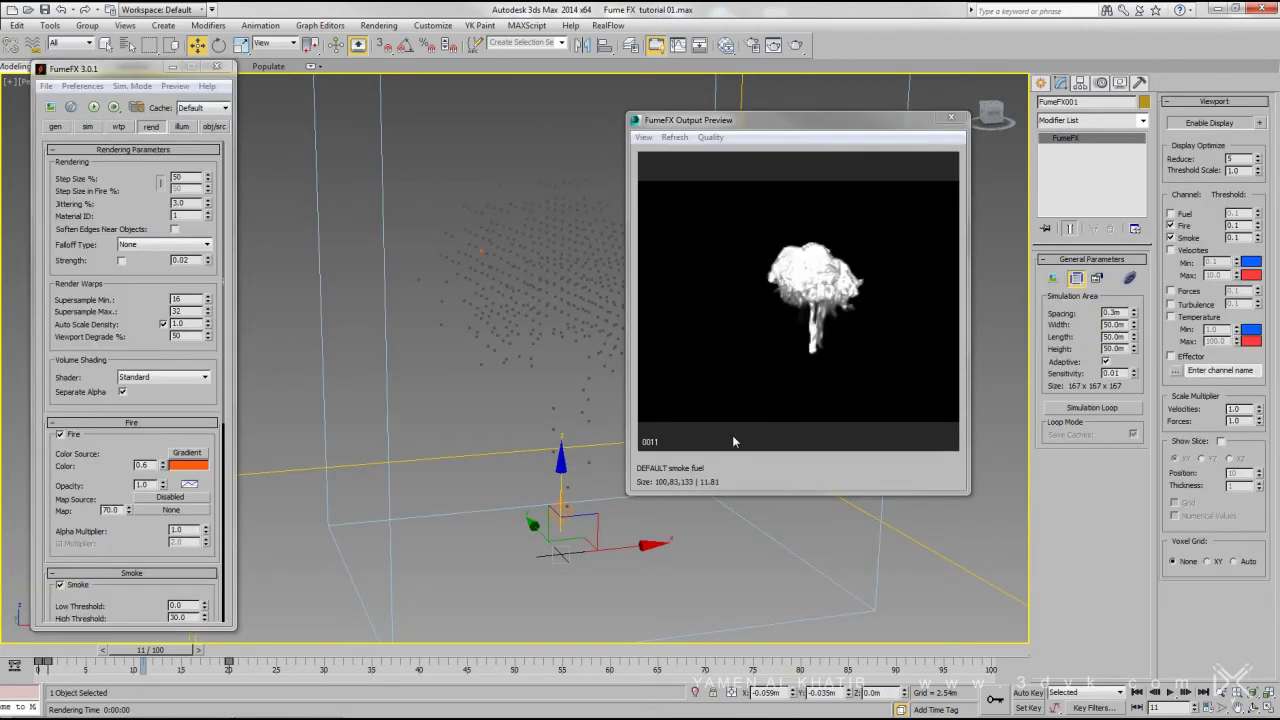
pyautogui.click(98, 127)
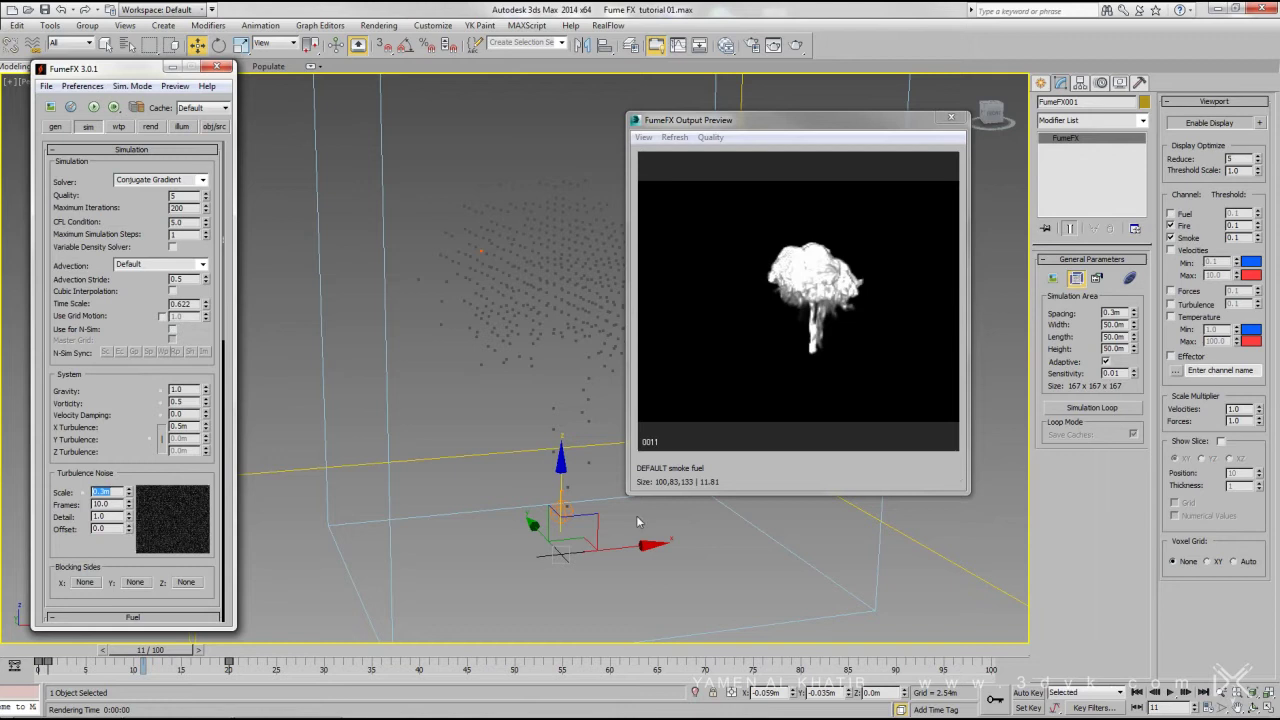
pyautogui.click(93, 107)
pyautogui.moveTo(725, 124); pyautogui.dragTo(449, 97)
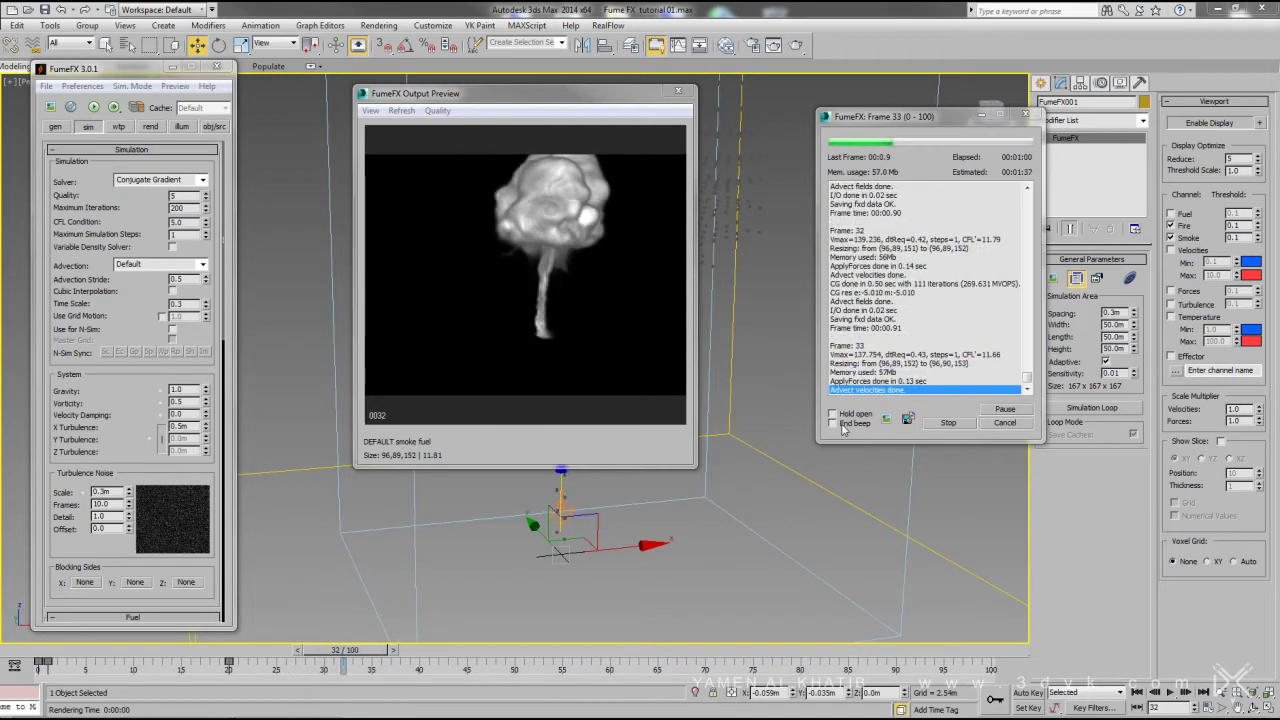
pyautogui.click(948, 422)
pyautogui.moveTo(40, 655)
pyautogui.mouseDown()
pyautogui.moveTo(128, 660)
pyautogui.moveTo(92, 708)
pyautogui.moveTo(73, 700)
pyautogui.mouseUp()
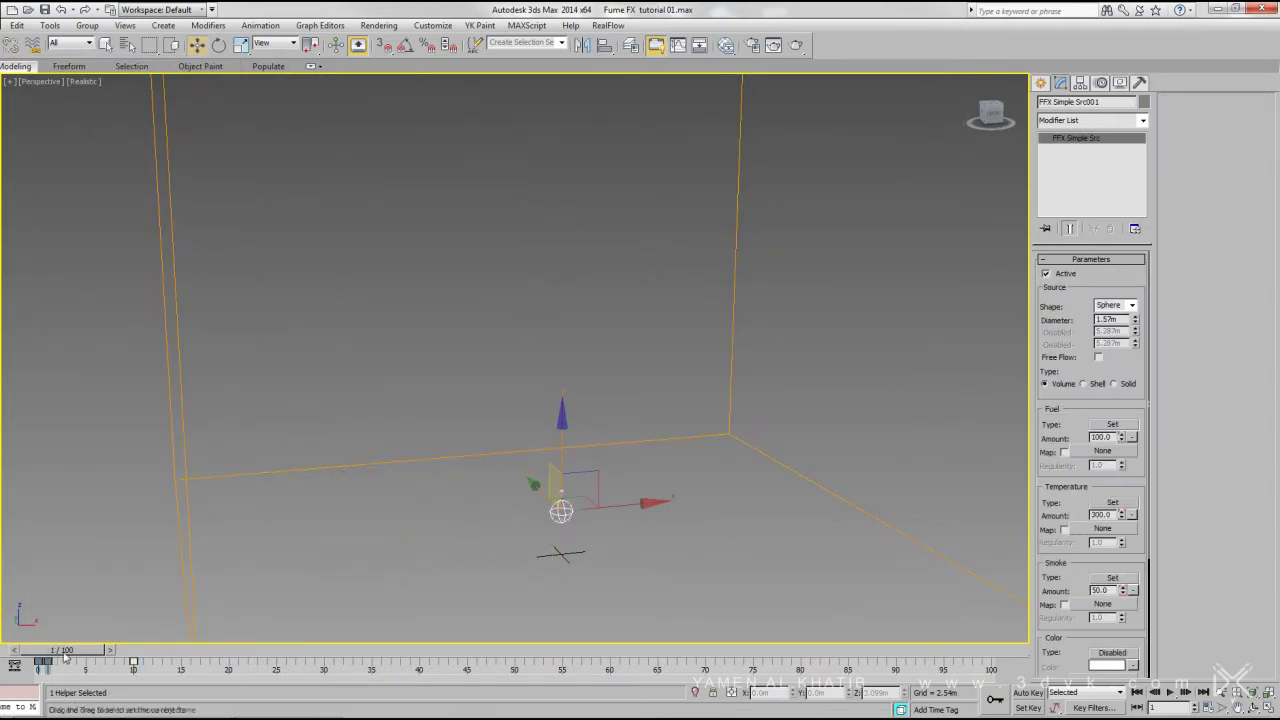
# - Restore Time Scale to 1.0 with Auto Key on, re-simulate, then stop and rewind
pyautogui.scroll(-3, 1165, 616)
pyautogui.scroll(-2, 1165, 616)
pyautogui.press('n')
pyautogui.click(1105, 573)
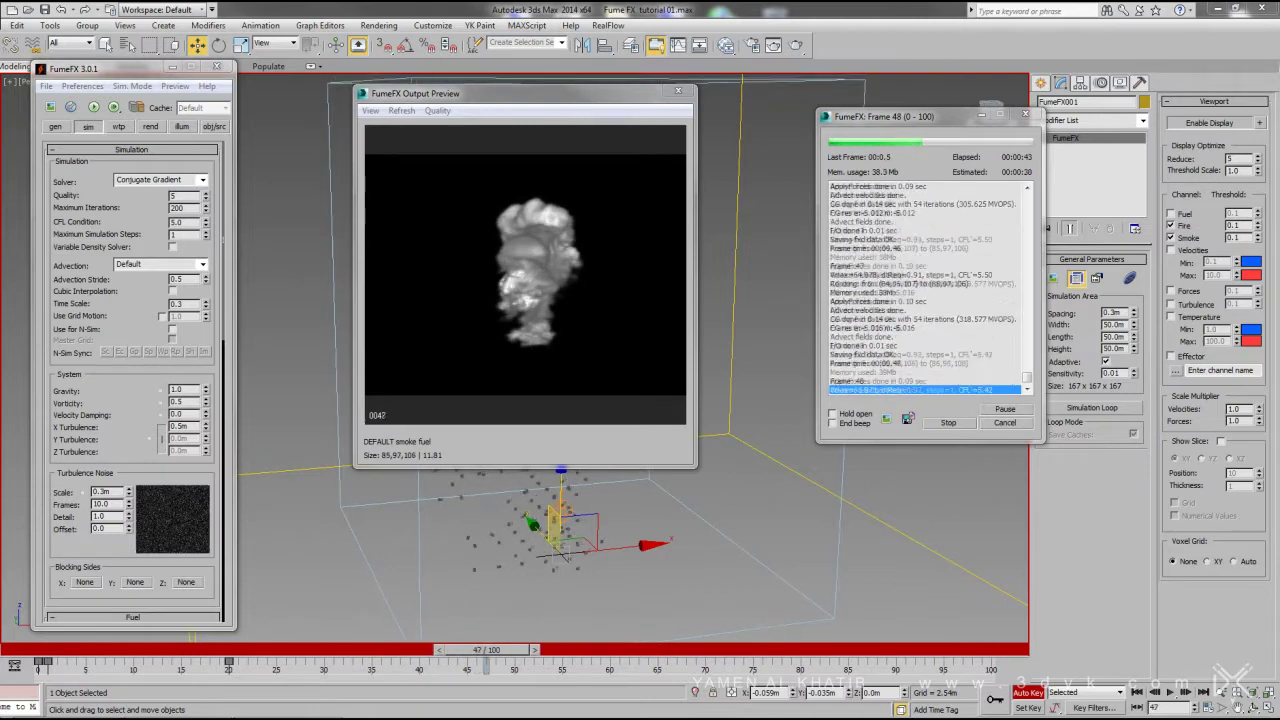
pyautogui.press('Escape')
pyautogui.moveTo(452, 649)
pyautogui.mouseDown()
pyautogui.moveTo(27, 650)
pyautogui.moveTo(202, 684)
pyautogui.moveTo(66, 690)
pyautogui.mouseUp()
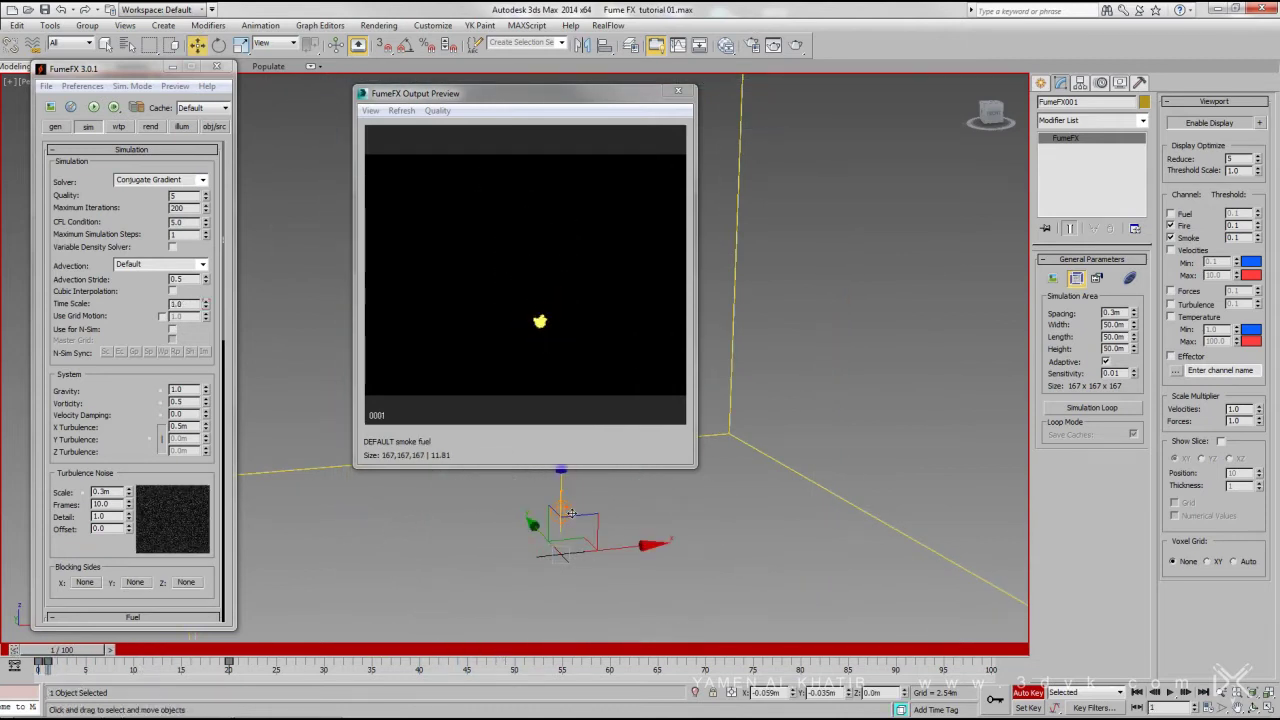
# - Set the grid's fuel Burn Rate to 5, simulate, then stop and rewind to frame 1
pyautogui.click(561, 511)
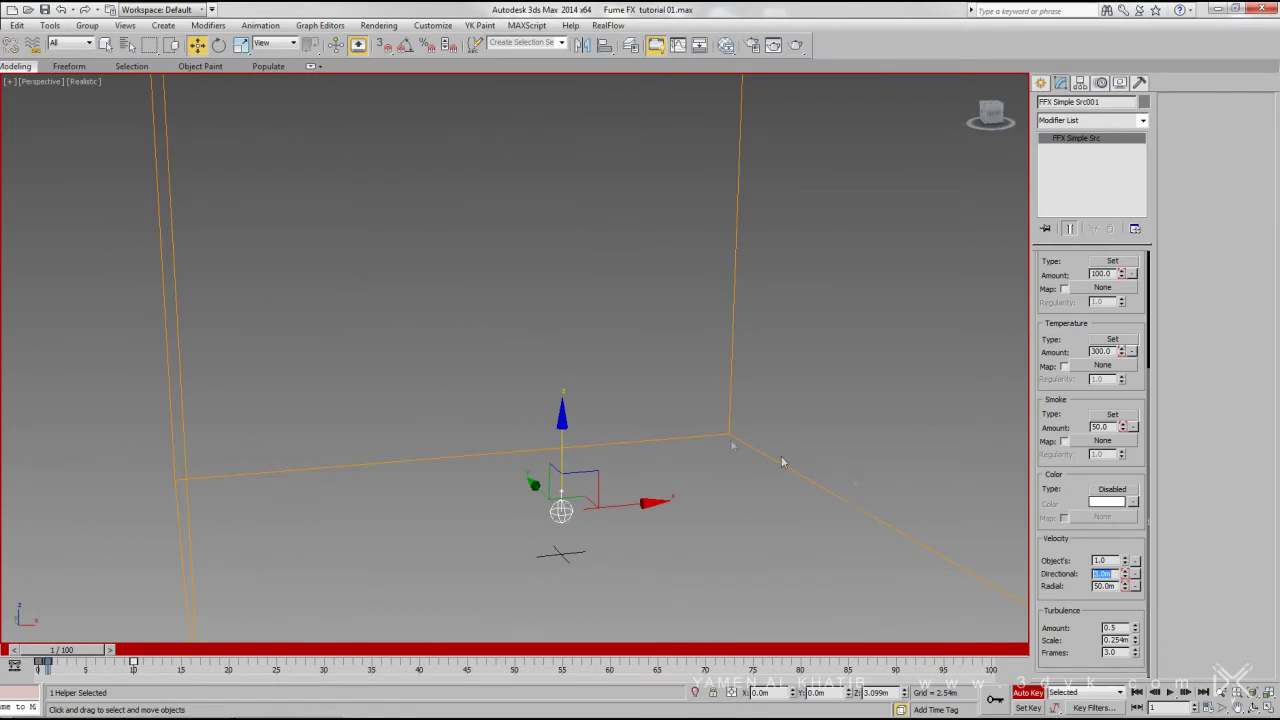
pyautogui.click(738, 446)
pyautogui.scroll(-8, 132, 373)
pyautogui.scroll(-2, 132, 373)
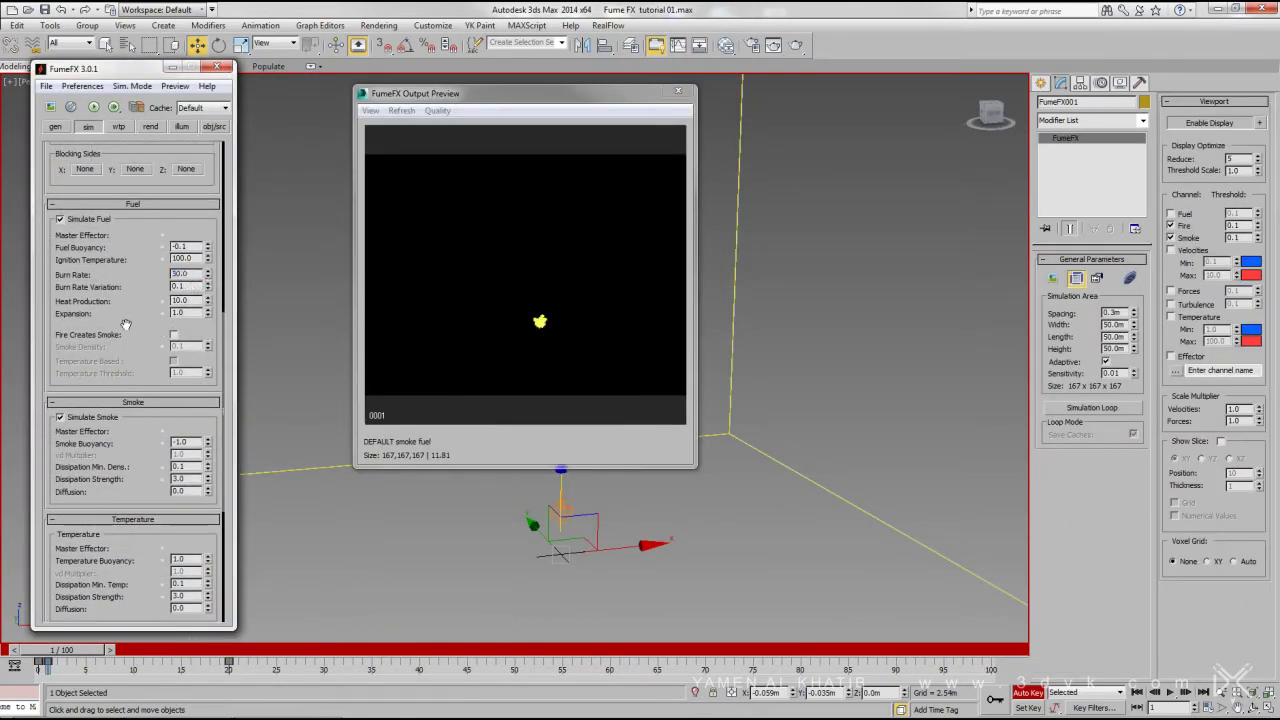
pyautogui.doubleClick(184, 274)
pyautogui.write('5')
pyautogui.click(92, 107)
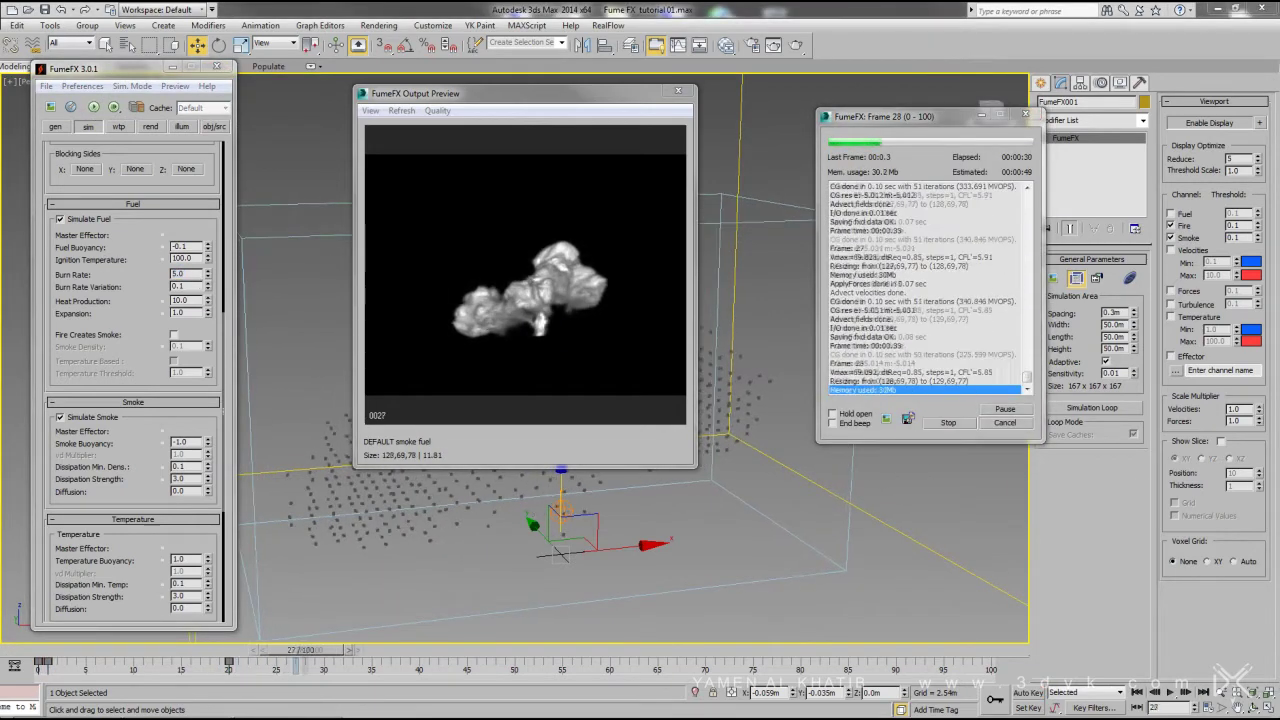
pyautogui.press('Escape')
pyautogui.moveTo(27, 655)
pyautogui.mouseDown()
pyautogui.moveTo(79, 652)
pyautogui.moveTo(32, 706)
pyautogui.mouseUp()
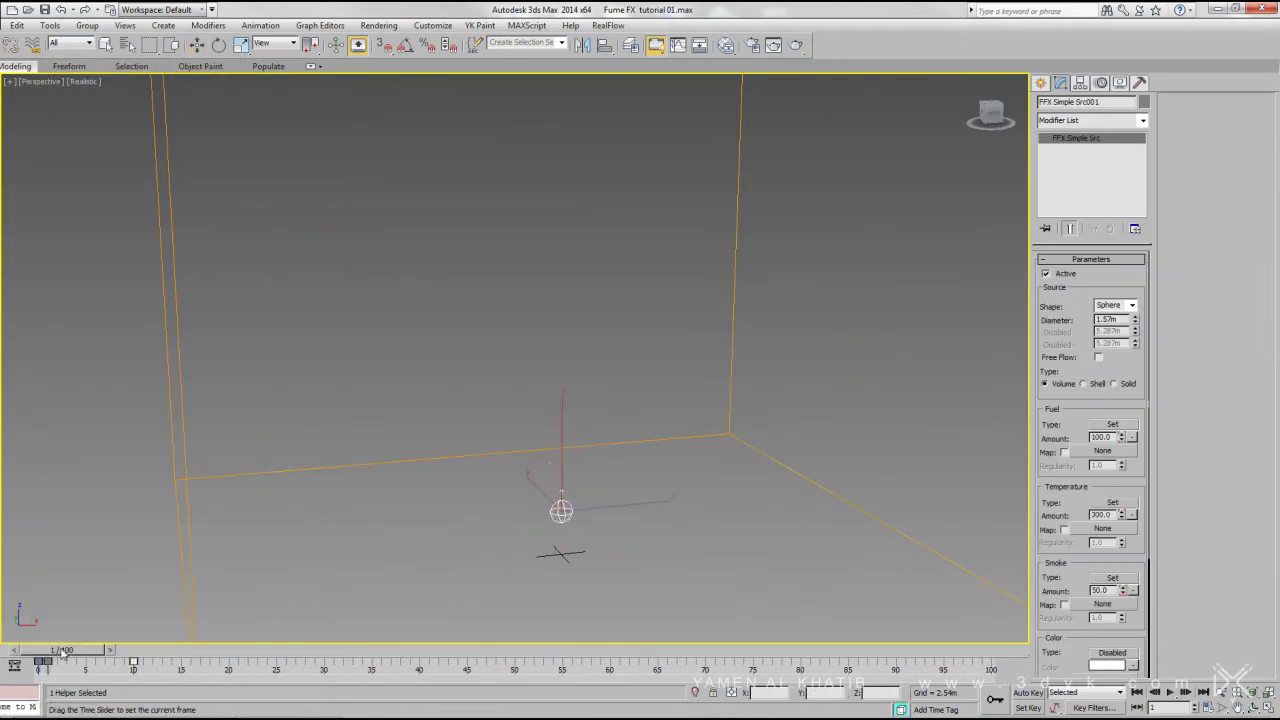
# - Change Burn Rate to 80, re-simulate, then stop and rewind to the start
pyautogui.press('w')
pyautogui.press('n')
pyautogui.scroll(-3, 1110, 580)
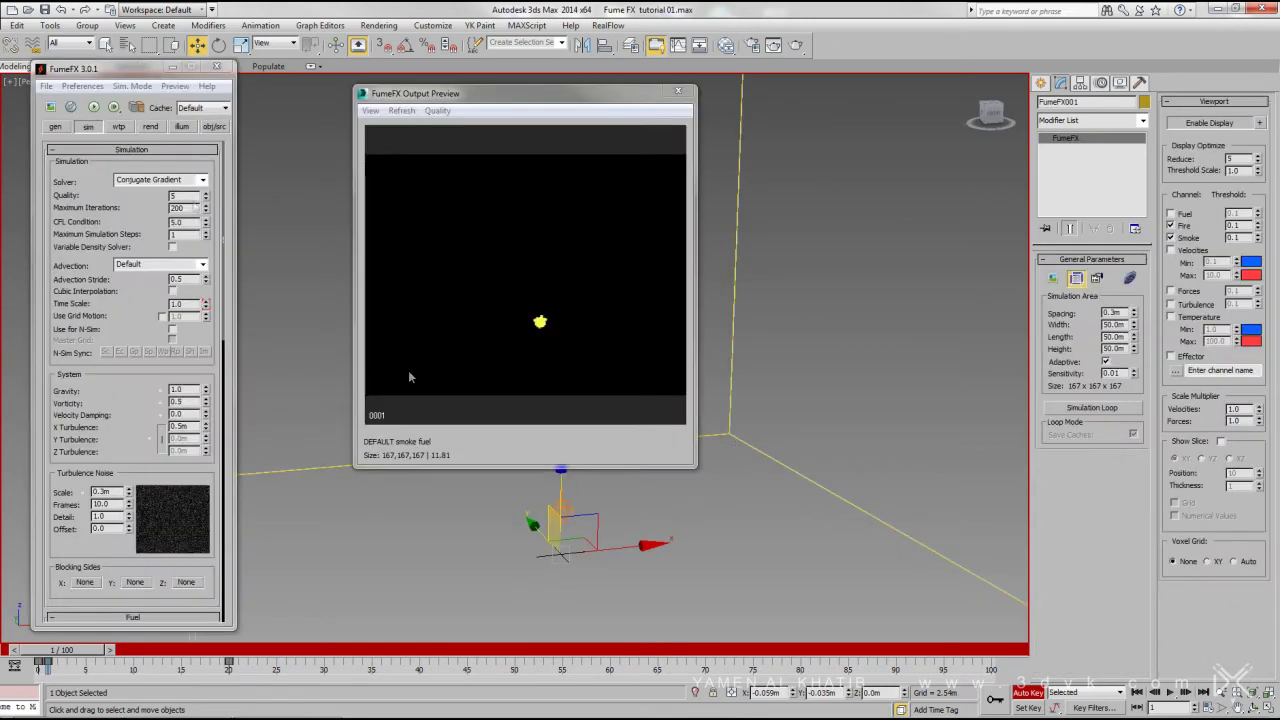
pyautogui.press('n')
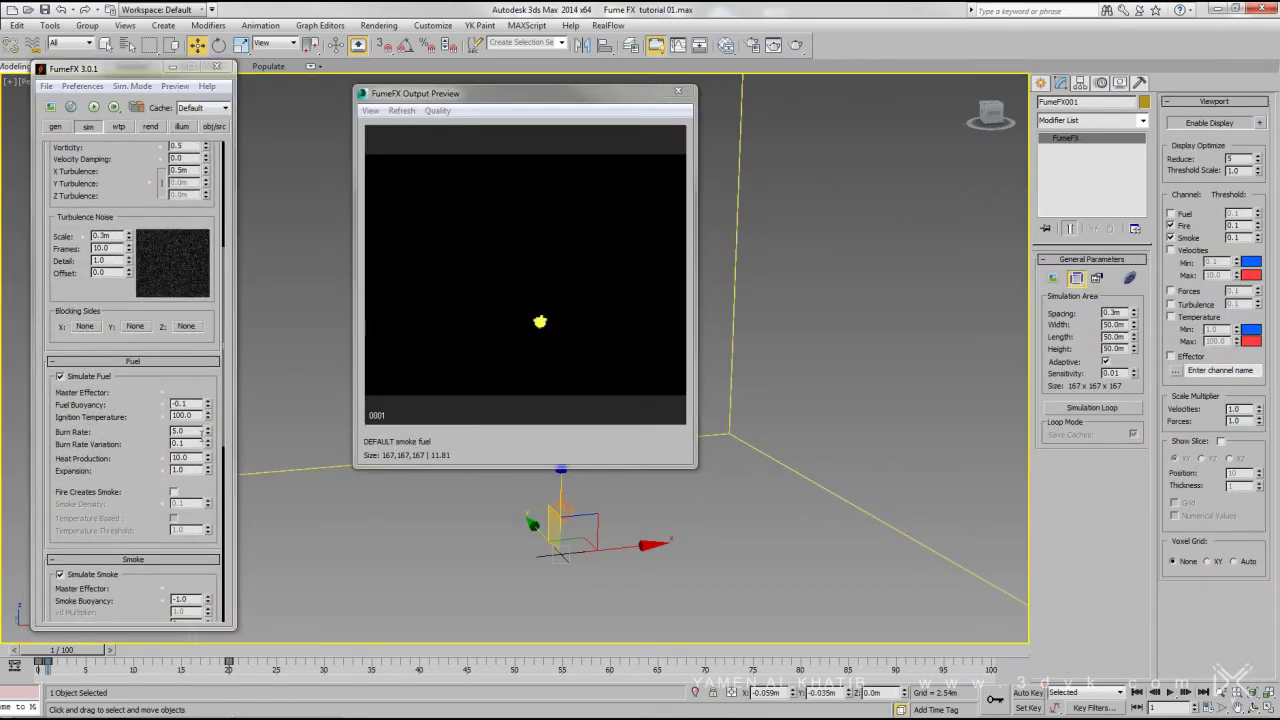
pyautogui.click(200, 432)
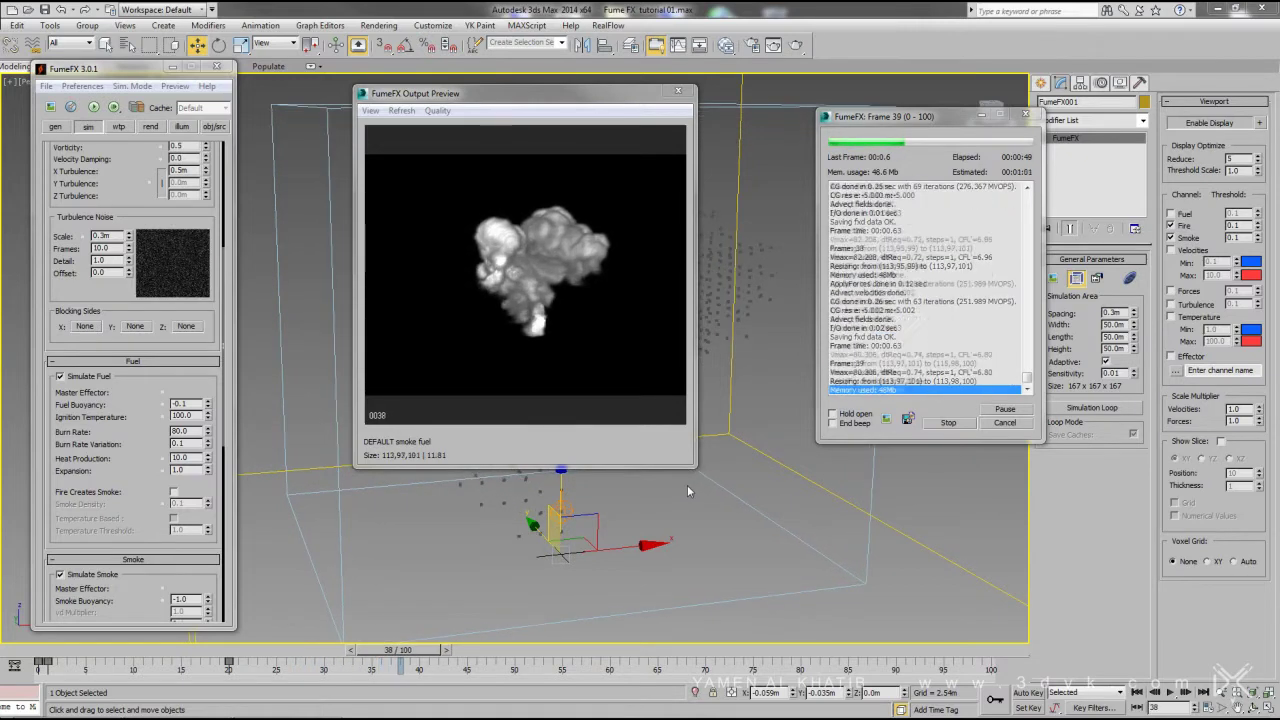
pyautogui.write('80')
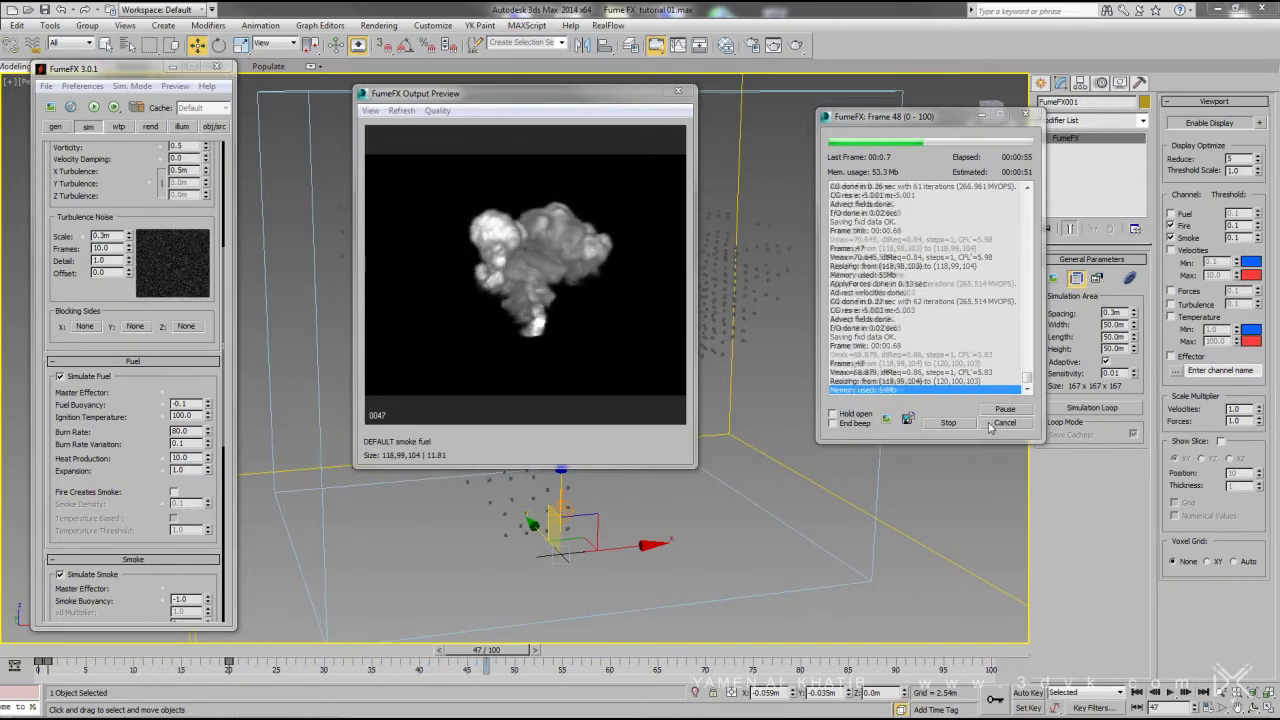
pyautogui.click(1004, 422)
pyautogui.moveTo(540, 650)
pyautogui.mouseDown()
pyautogui.moveTo(40, 650)
pyautogui.moveTo(62, 690)
pyautogui.moveTo(323, 703)
pyautogui.moveTo(40, 700)
pyautogui.mouseUp()
# - Set Burn Rate 5, Heat Production 20 and 0.1m spacing, then simulate through frame 100
pyautogui.press('w')
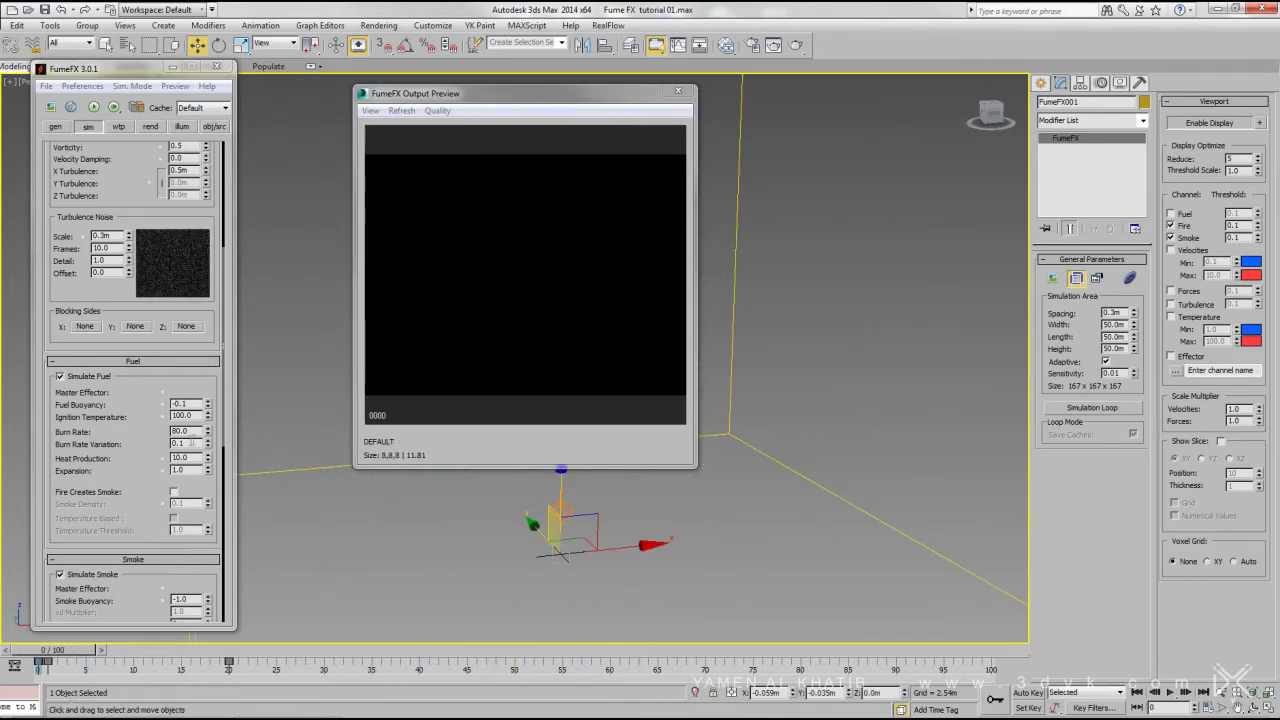
pyautogui.doubleClick(192, 434)
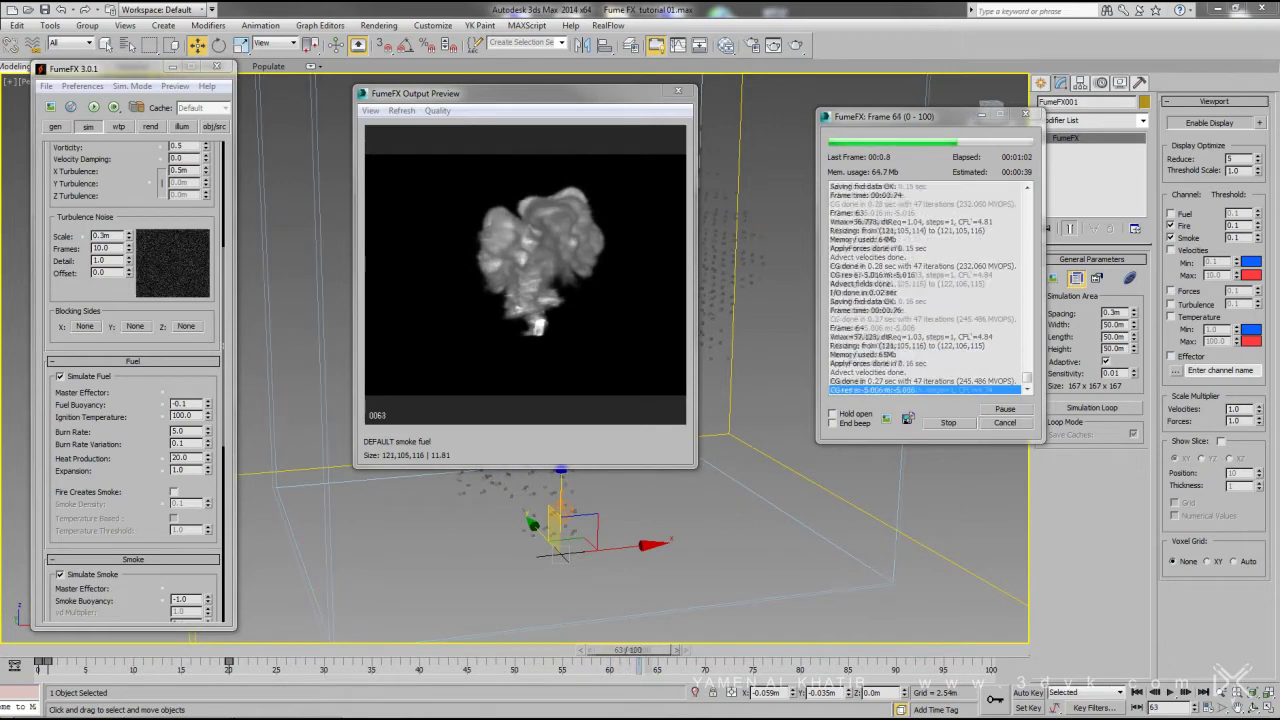
pyautogui.click(1004, 422)
# - Test-render a mid-simulation smoke frame, then close it and rewind to the first frame
pyautogui.moveTo(90, 650); pyautogui.dragTo(505, 651)
pyautogui.hotkey('shift', 'q')
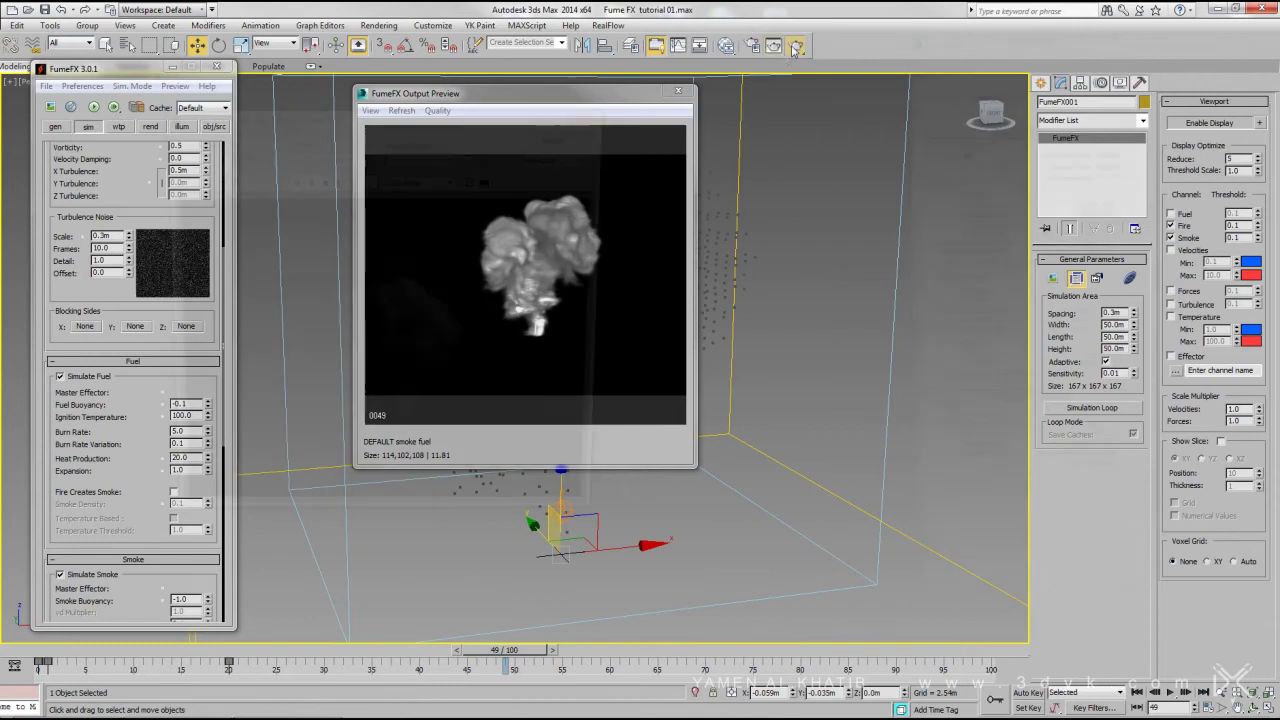
pyautogui.click(597, 115)
pyautogui.press('Home')
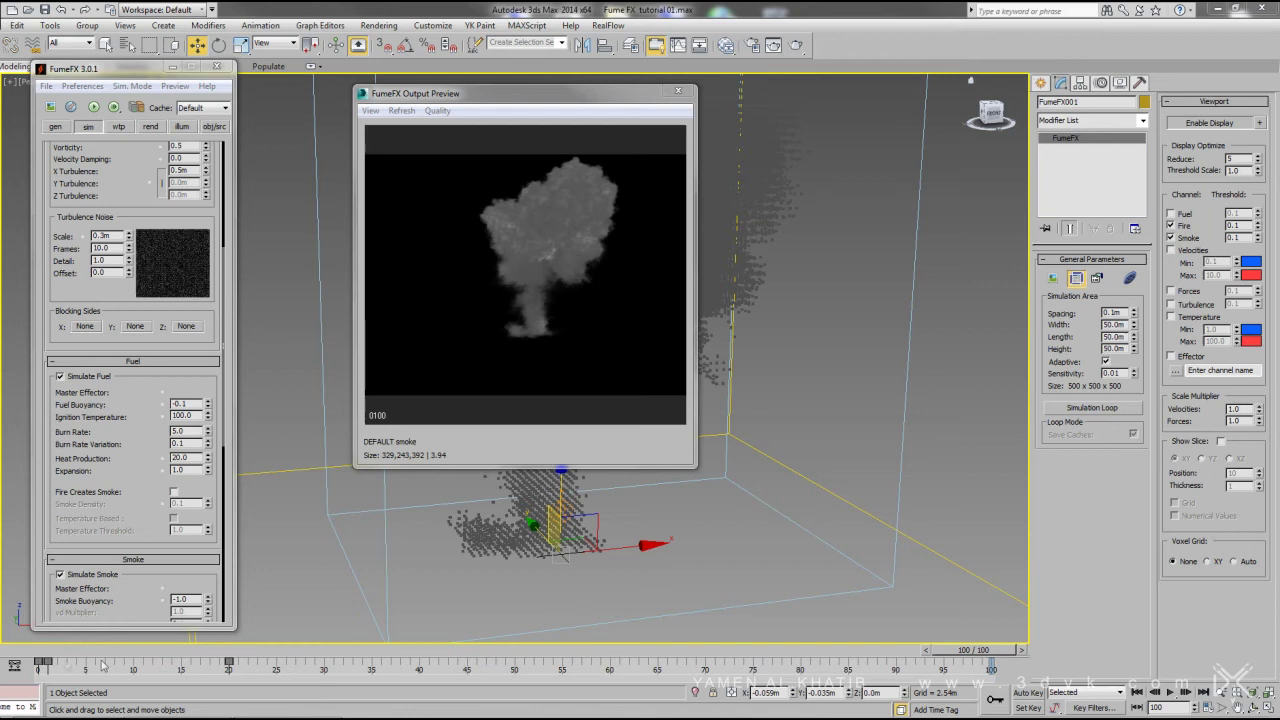
pyautogui.moveTo(30, 660); pyautogui.dragTo(65, 660)
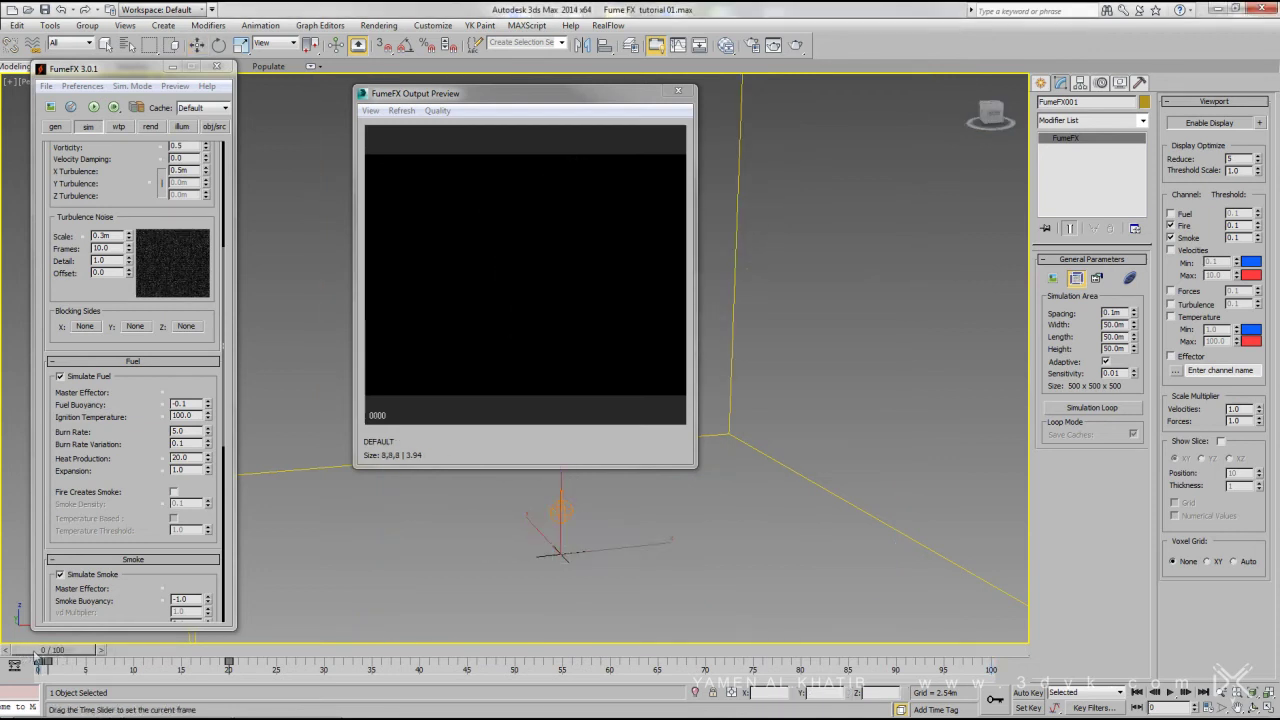
# - Scrub the 0.1m simulation forward to frame 11, then back to frame 3
pyautogui.moveTo(128, 663); pyautogui.dragTo(510, 703)
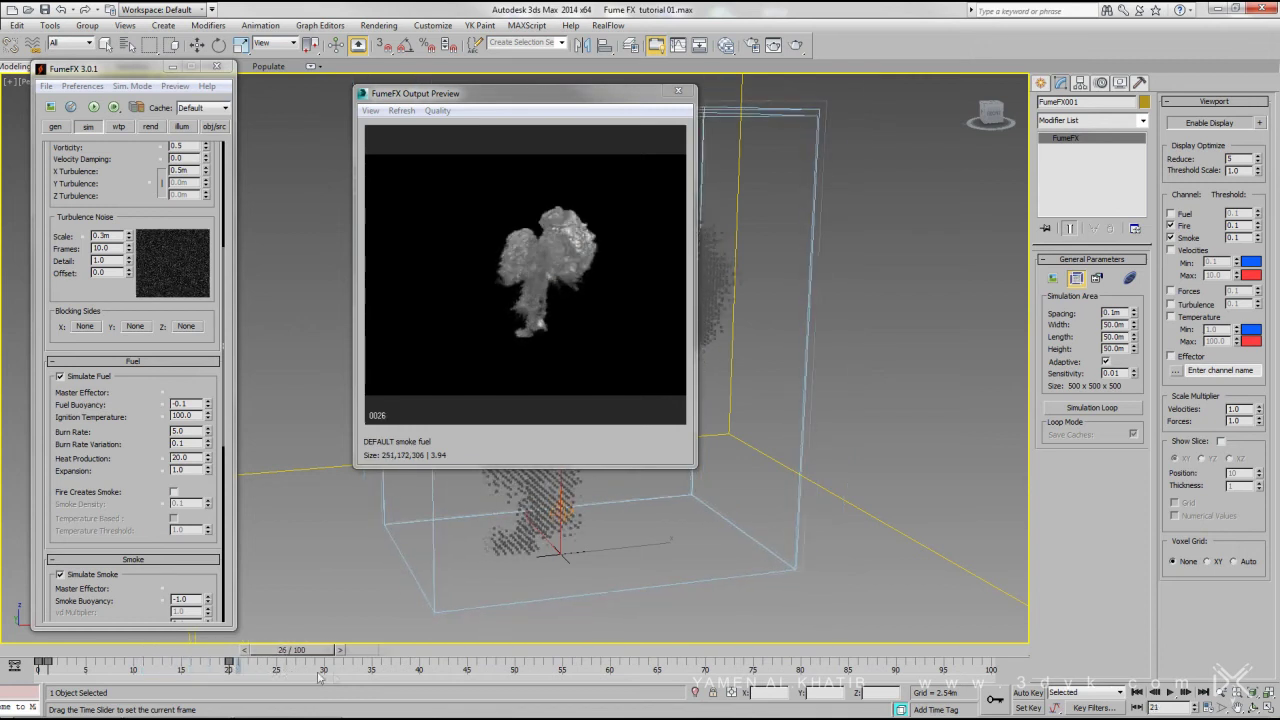
pyautogui.moveTo(510, 703); pyautogui.dragTo(61, 707)
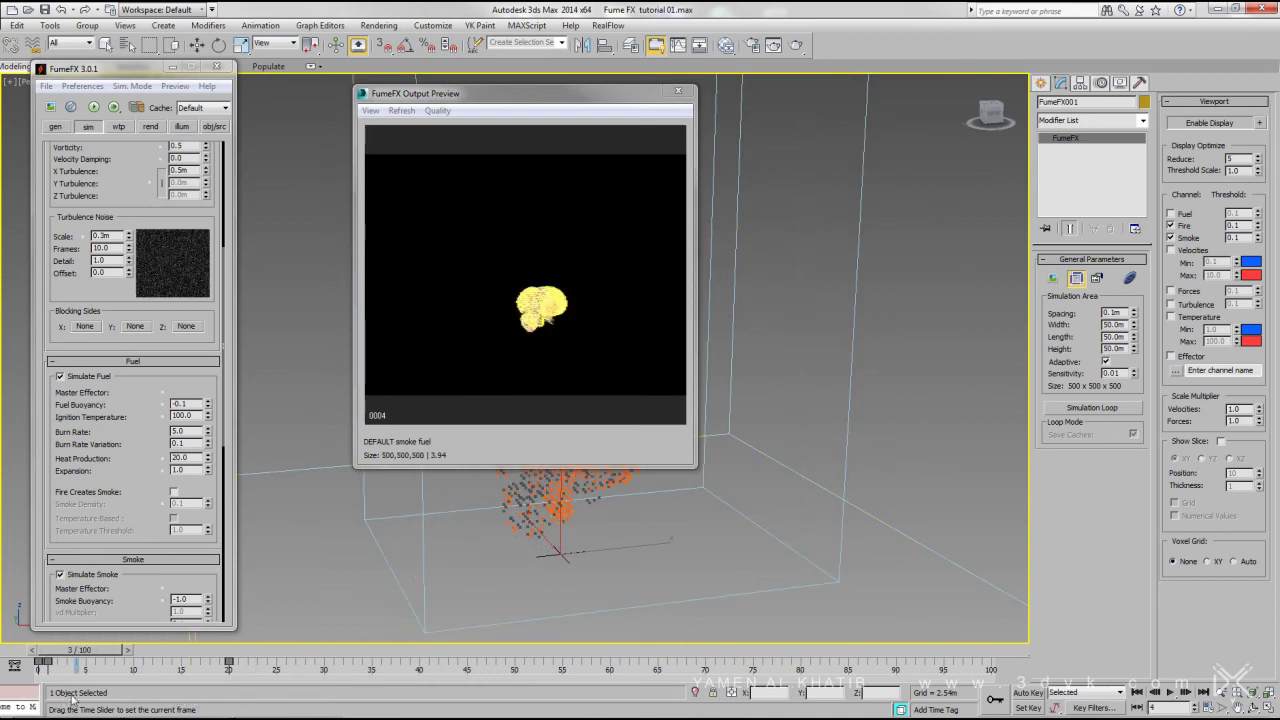
pyautogui.press('w')
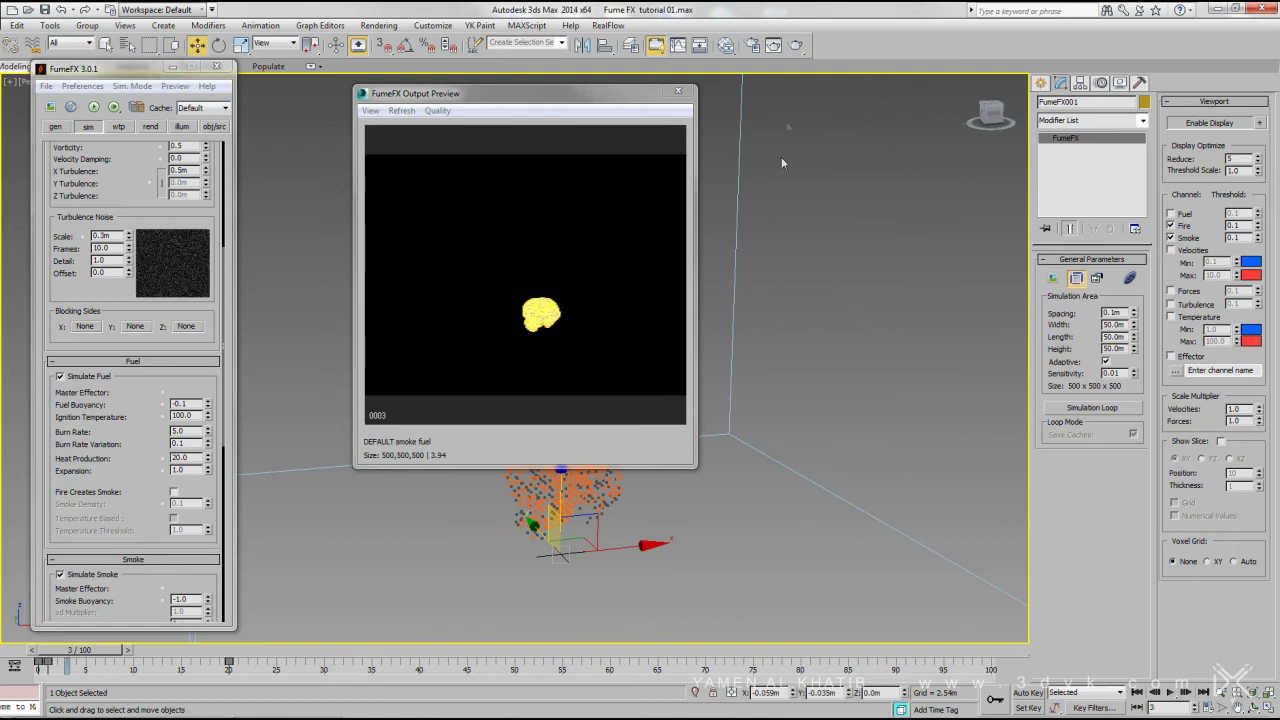
# - Production-render frame 3 of the fire, then move to frame 15 and render it
pyautogui.click(796, 45)
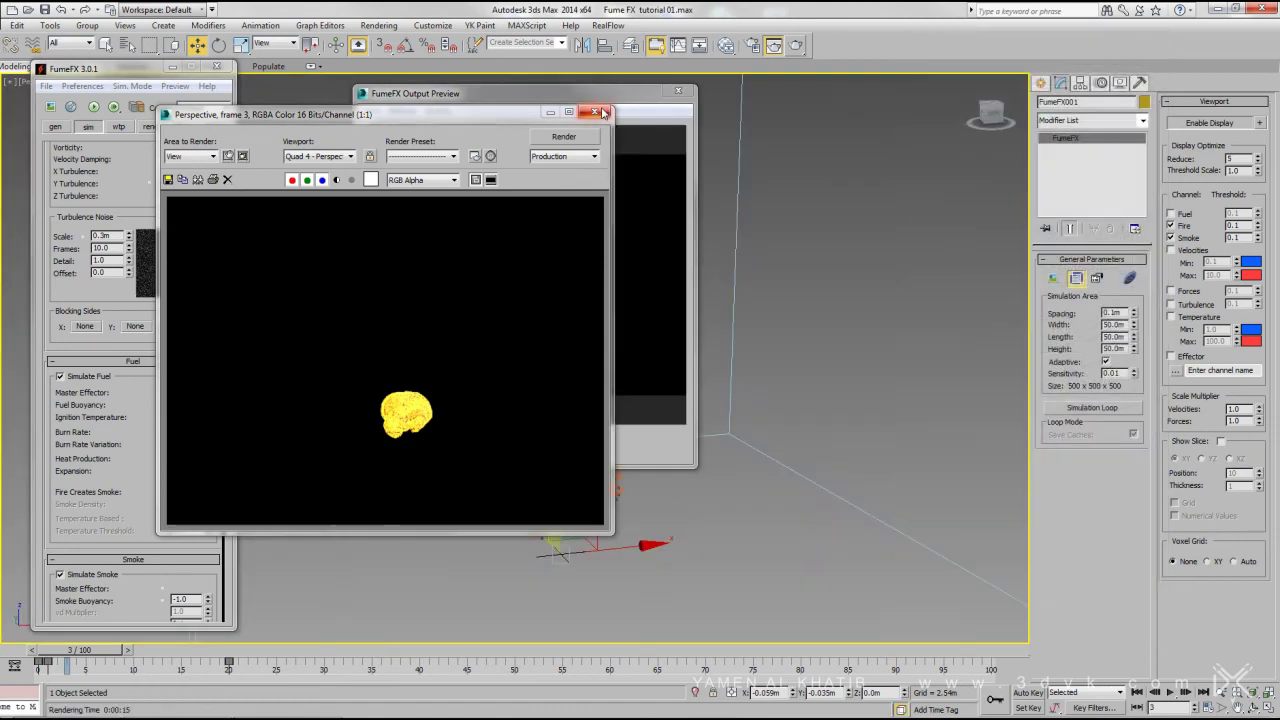
pyautogui.click(594, 111)
pyautogui.click(200, 656)
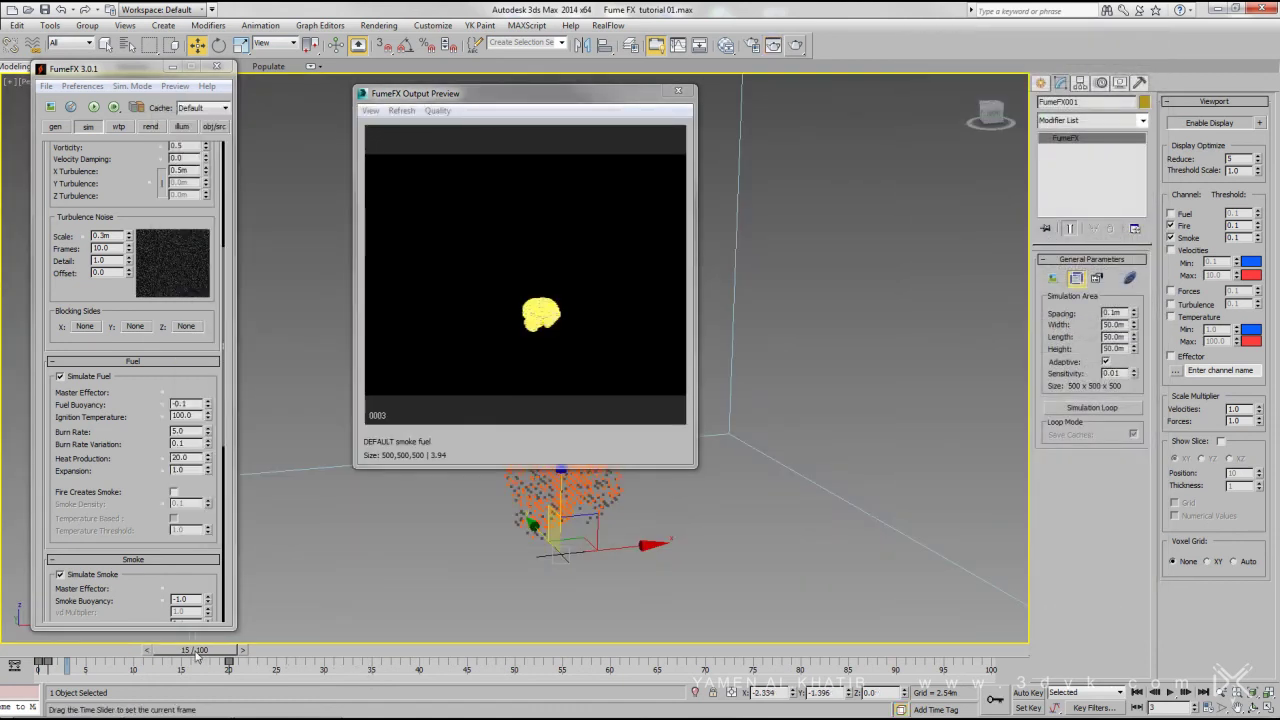
pyautogui.click(799, 53)
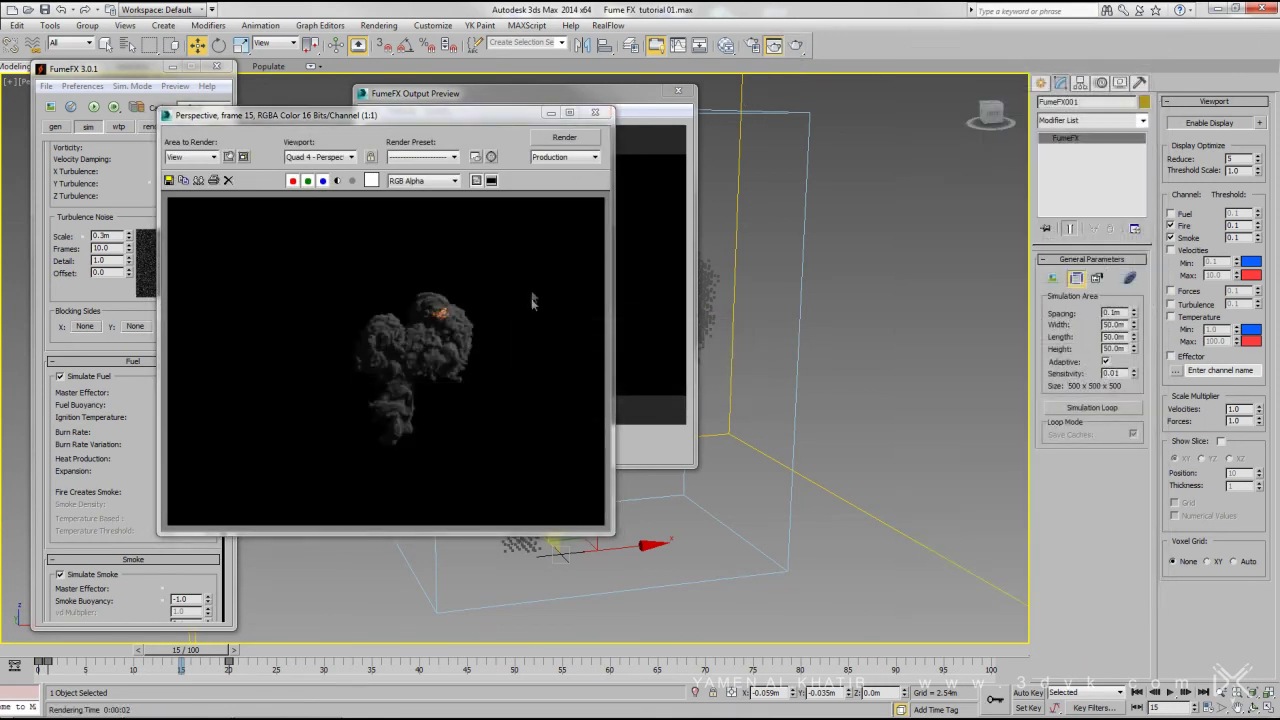
pyautogui.click(597, 113)
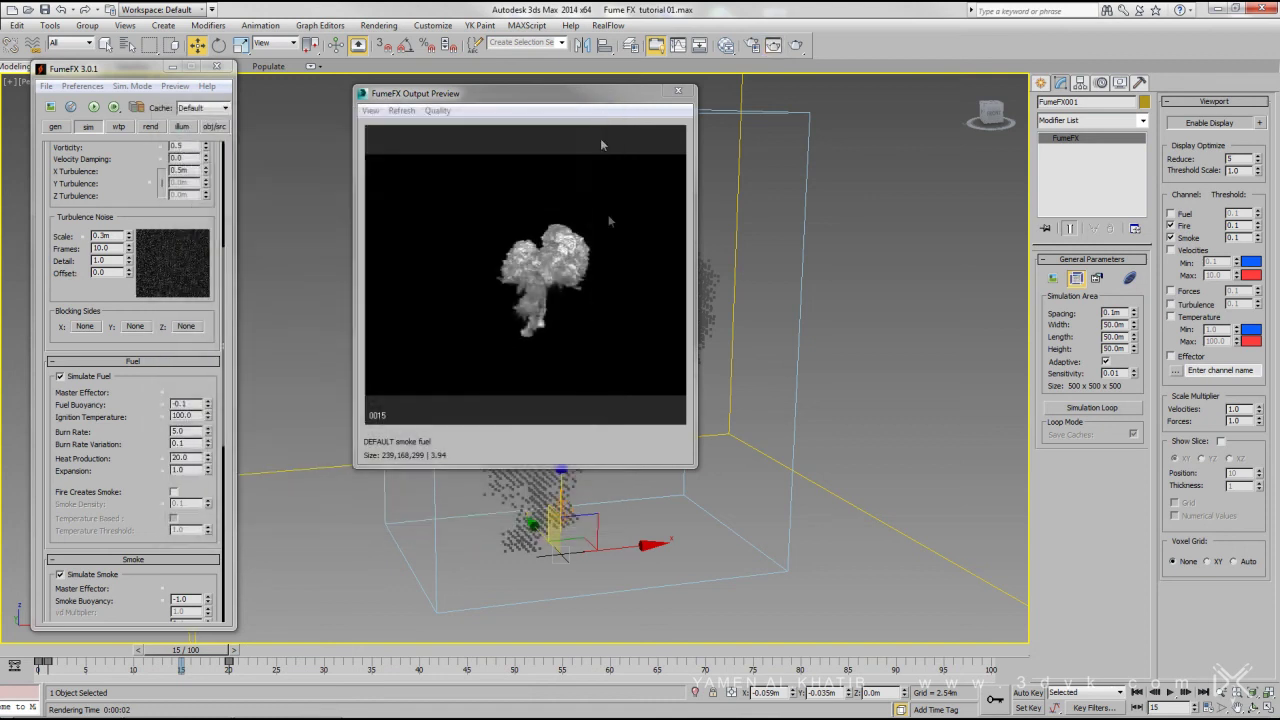
pyautogui.scroll(2, 627, 502)
pyautogui.click(796, 45)
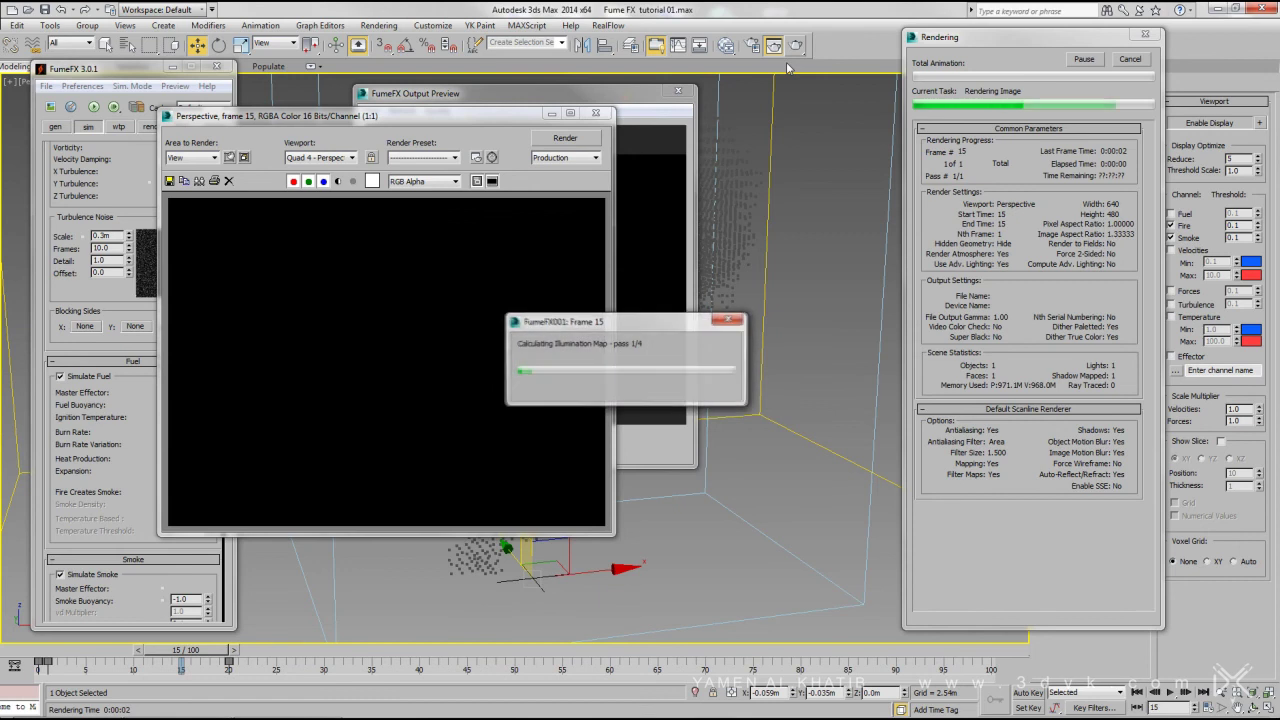